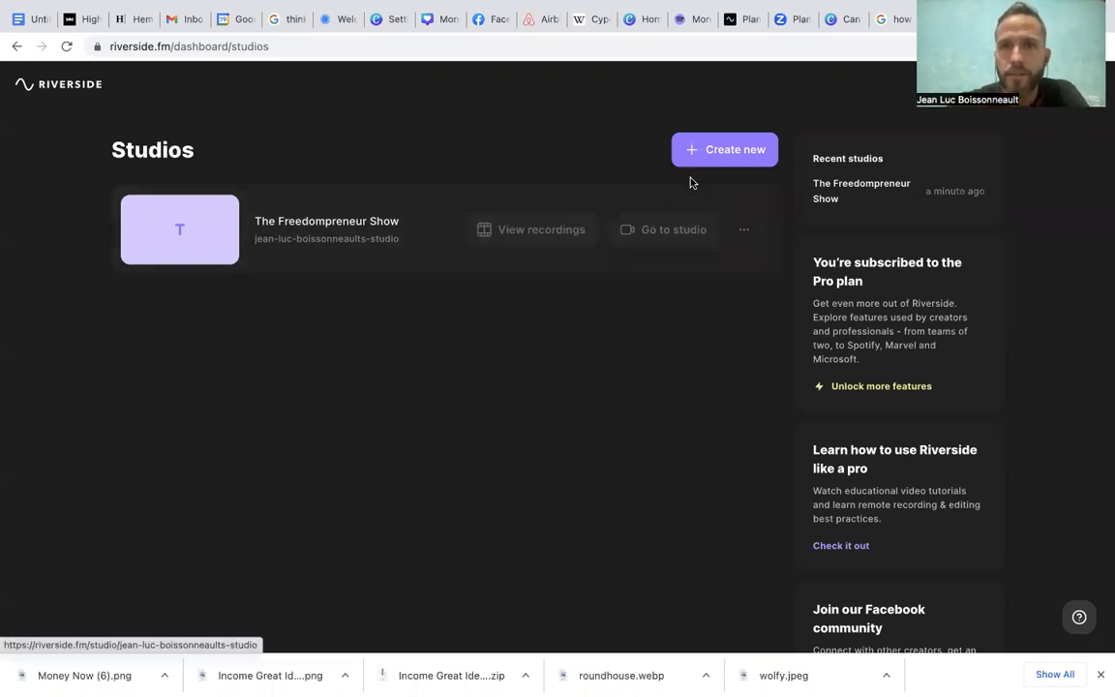
View the existing recordings of The Freedompreneur Show and return to the list of studios
{"action": "mouse_move", "coordinate": [665, 225]}
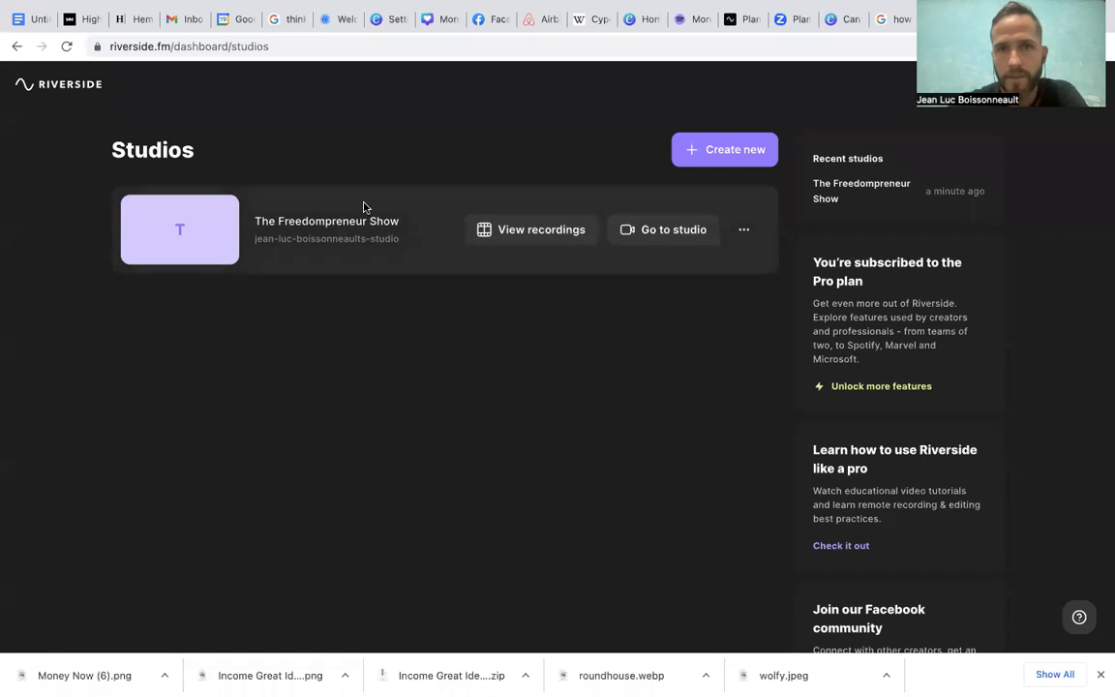
{"action": "left_click", "coordinate": [503, 233]}
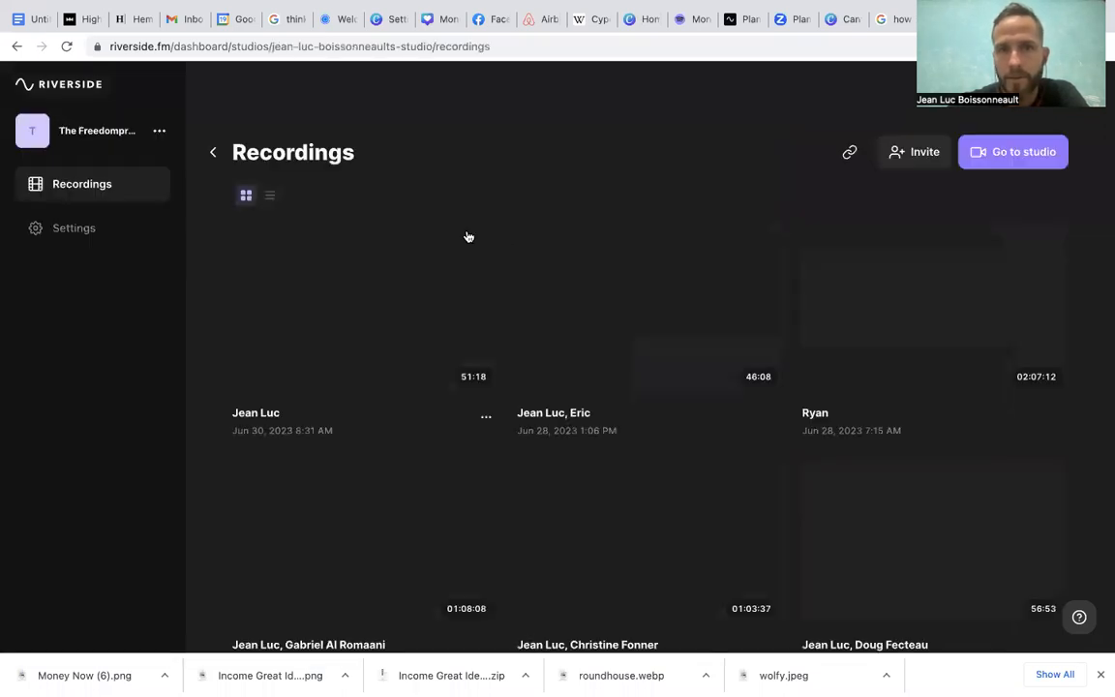
{"action": "scroll", "coordinate": [493, 332], "scroll_direction": "down", "scroll_amount": 3}
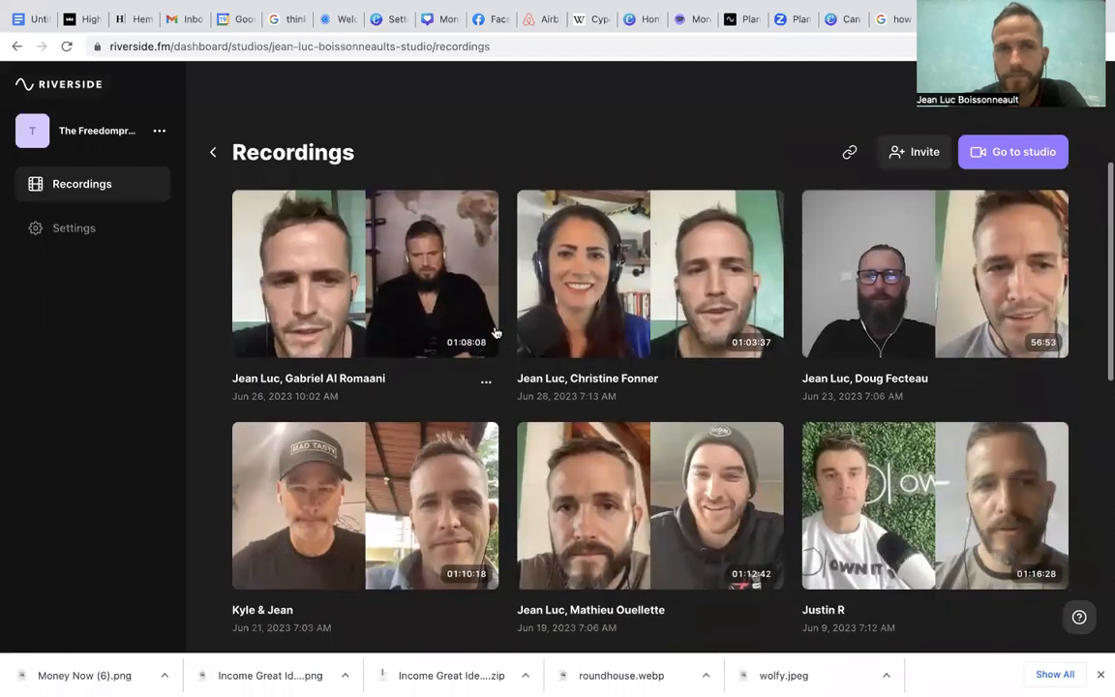
{"action": "scroll", "coordinate": [287, 195], "scroll_direction": "up", "scroll_amount": 2}
{"action": "left_click", "coordinate": [211, 157]}
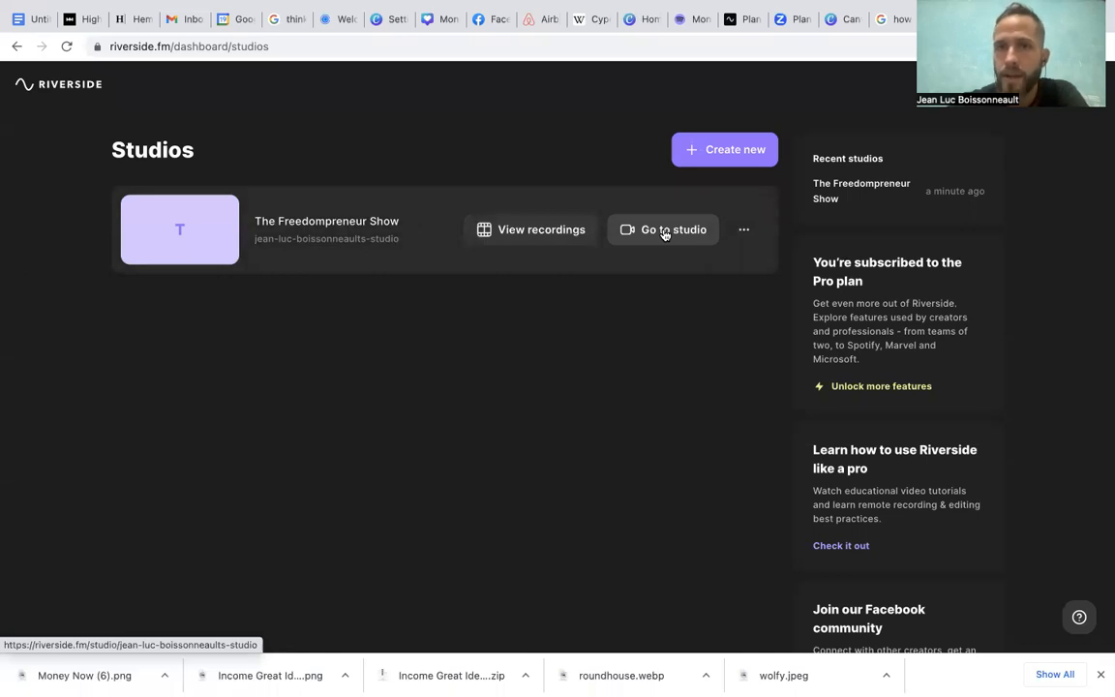
Enter The Freedompreneur Show studio as host, declaring that headphones are in use
{"action": "left_click", "coordinate": [665, 234]}
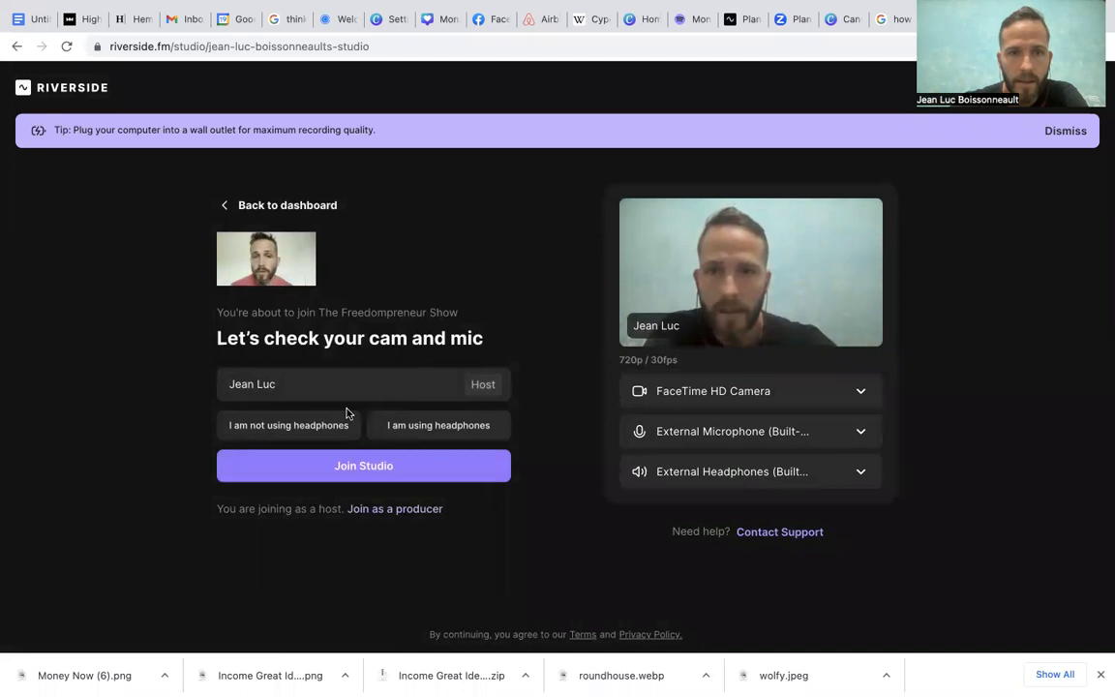
{"action": "left_click", "coordinate": [424, 431]}
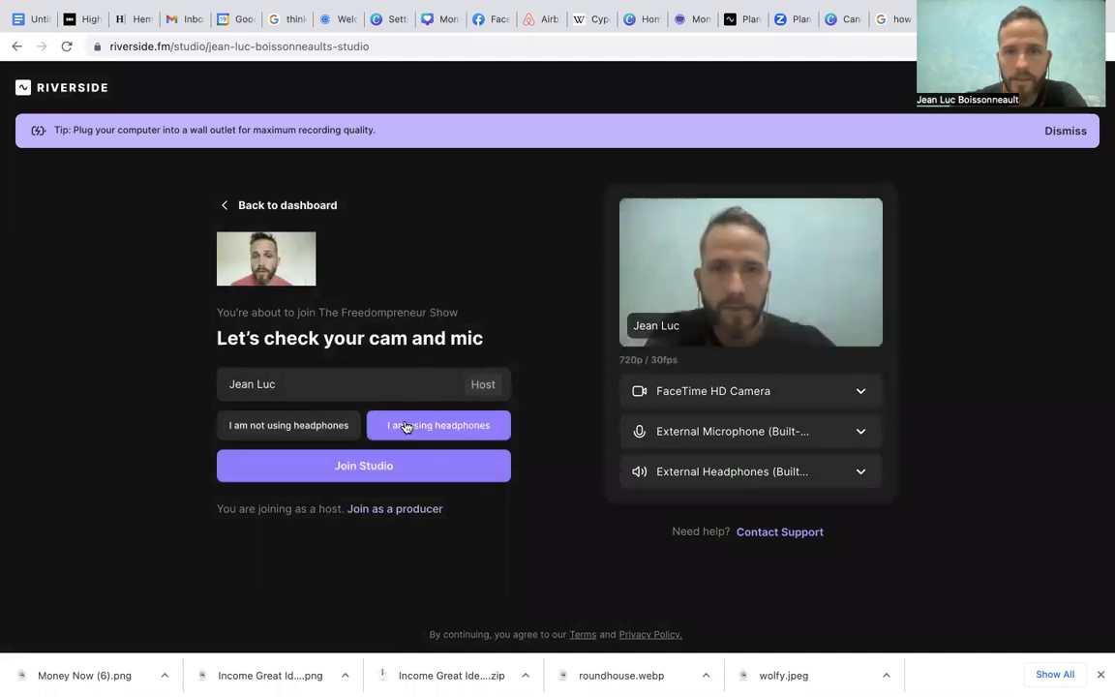
{"action": "left_click", "coordinate": [391, 465]}
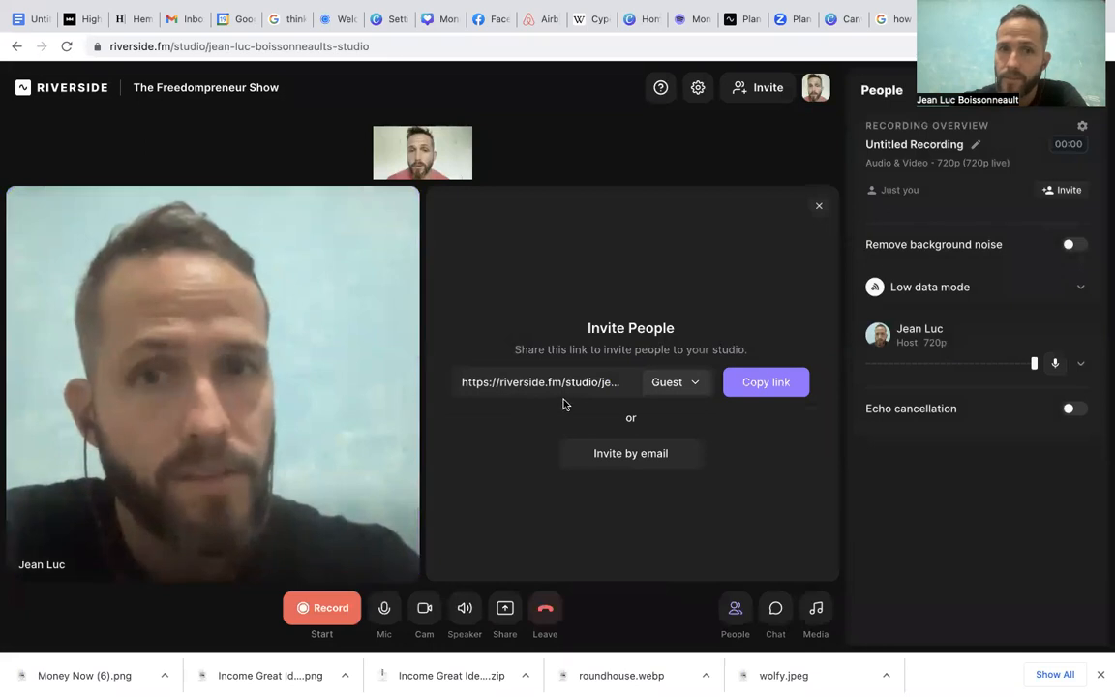
Copy the guest invitation link for the studio and start recording
{"action": "left_click", "coordinate": [749, 381]}
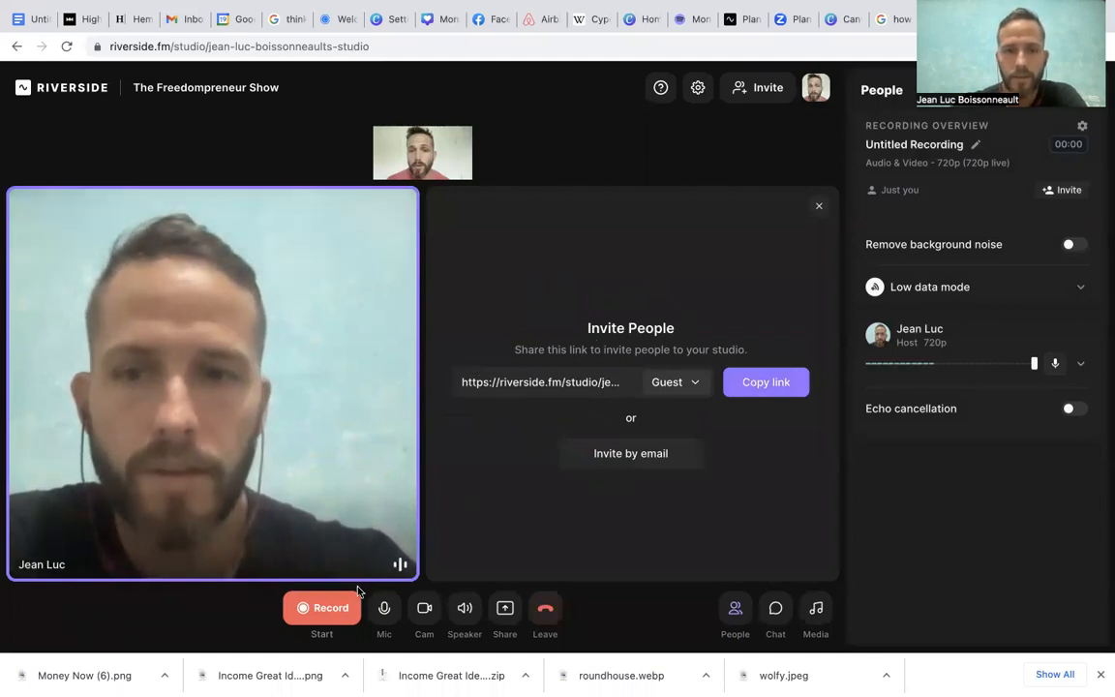
{"action": "left_click", "coordinate": [334, 607]}
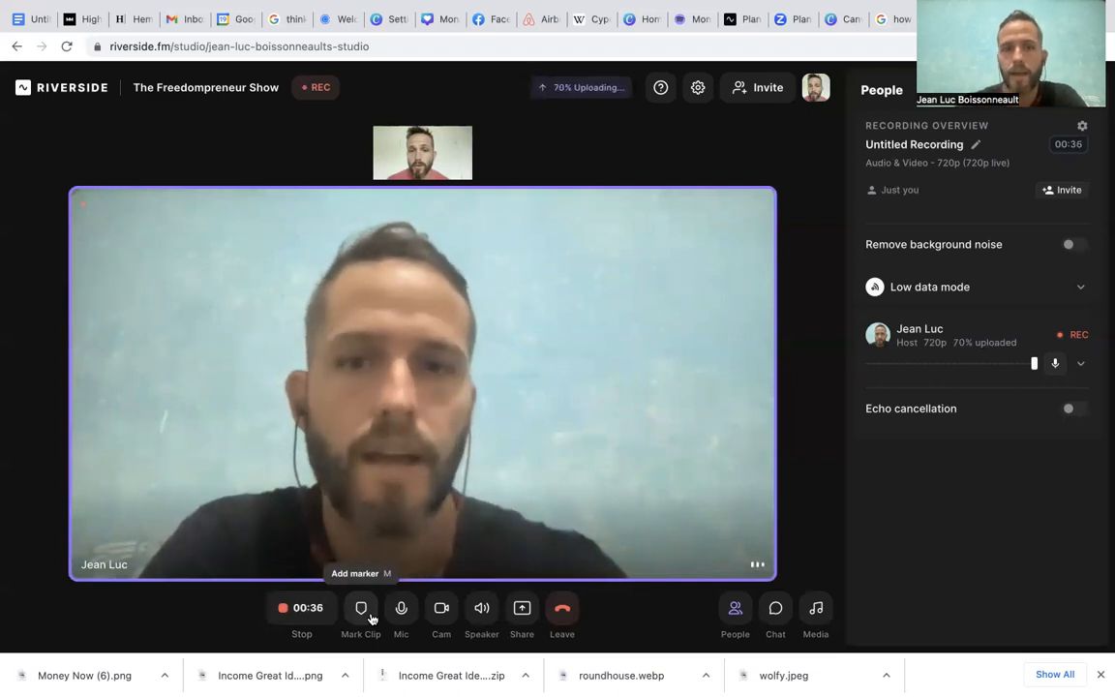
Examine the microphone, camera and sharing options, the chat and the upload status during the recording
{"action": "left_click", "coordinate": [406, 616]}
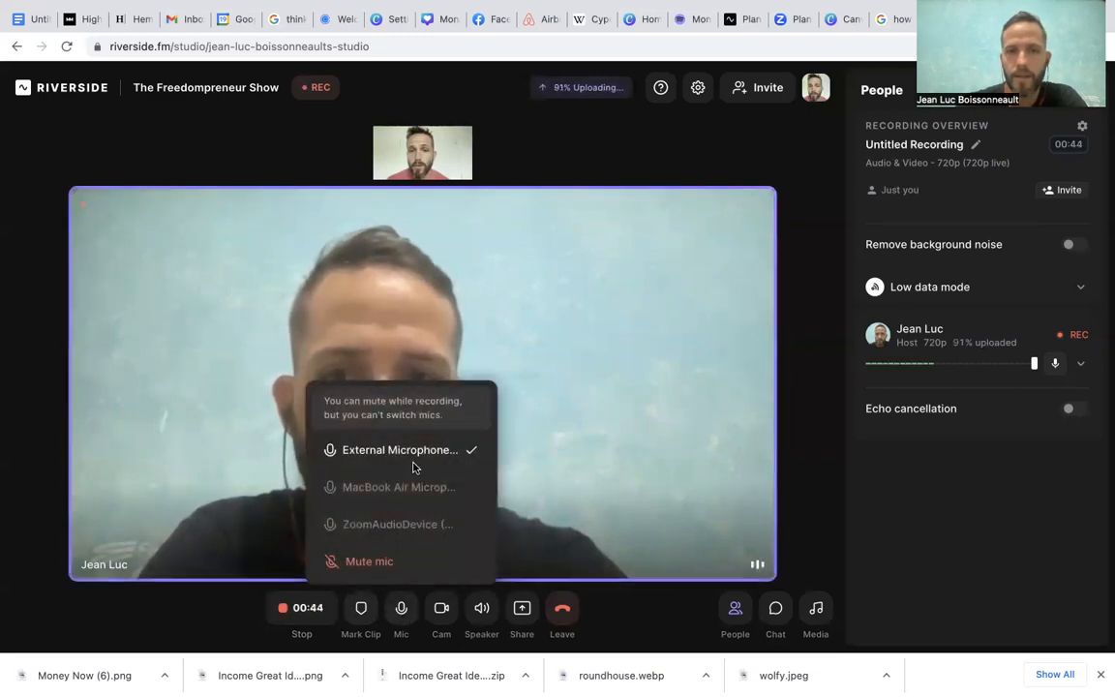
{"action": "mouse_move", "coordinate": [441, 614]}
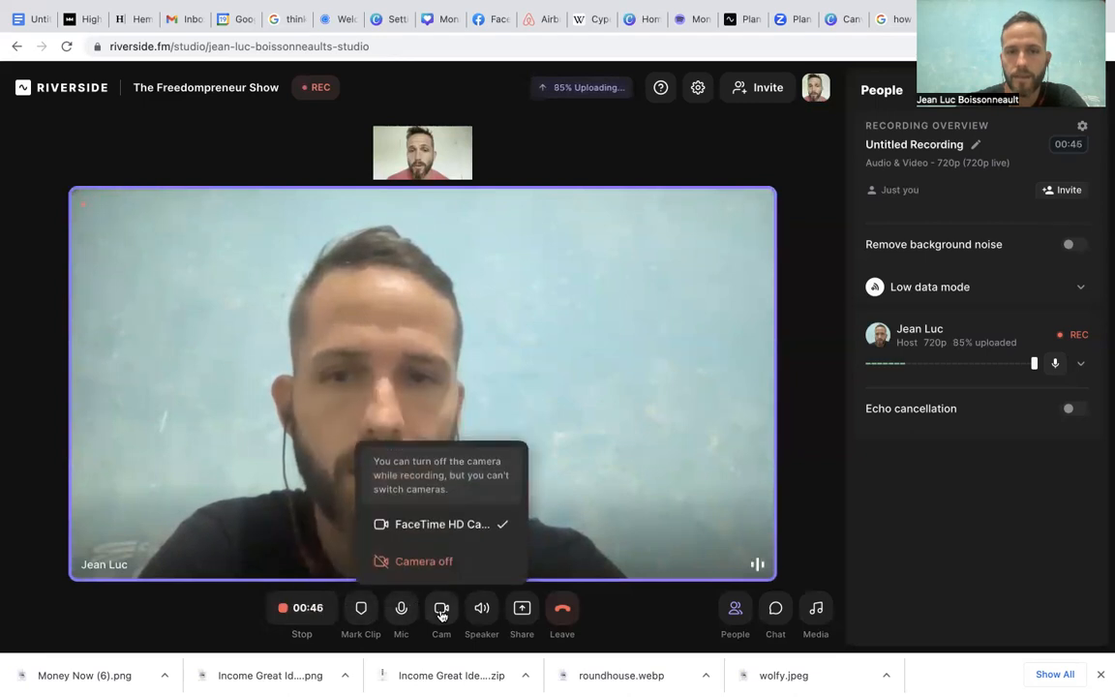
{"action": "mouse_move", "coordinate": [527, 615]}
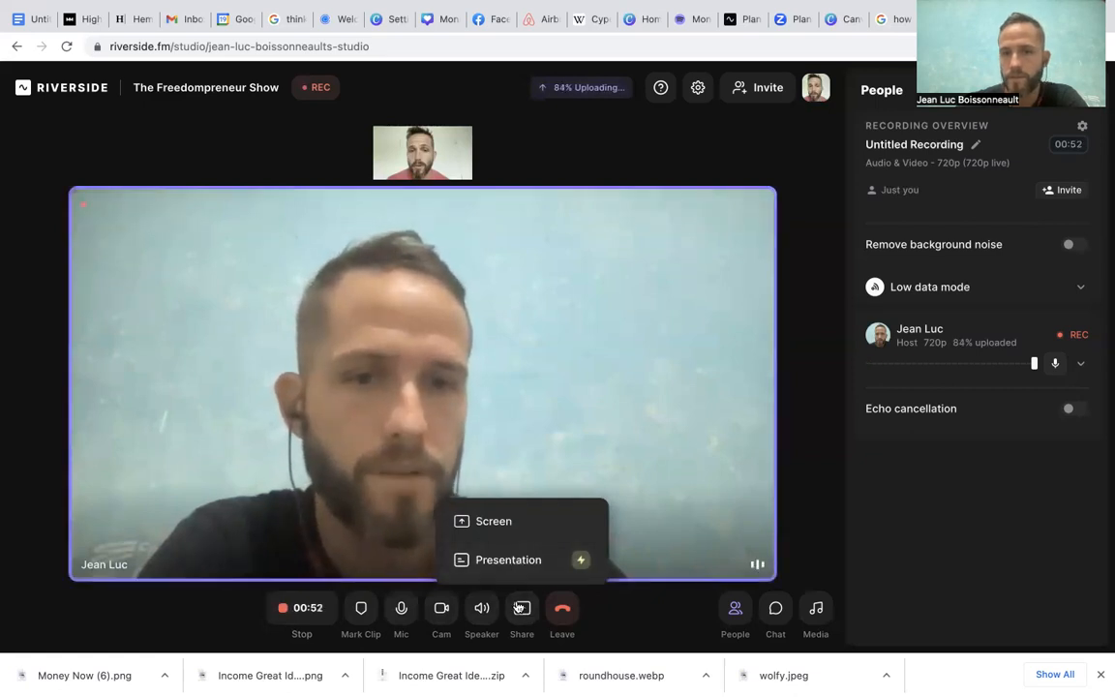
{"action": "left_click", "coordinate": [775, 610]}
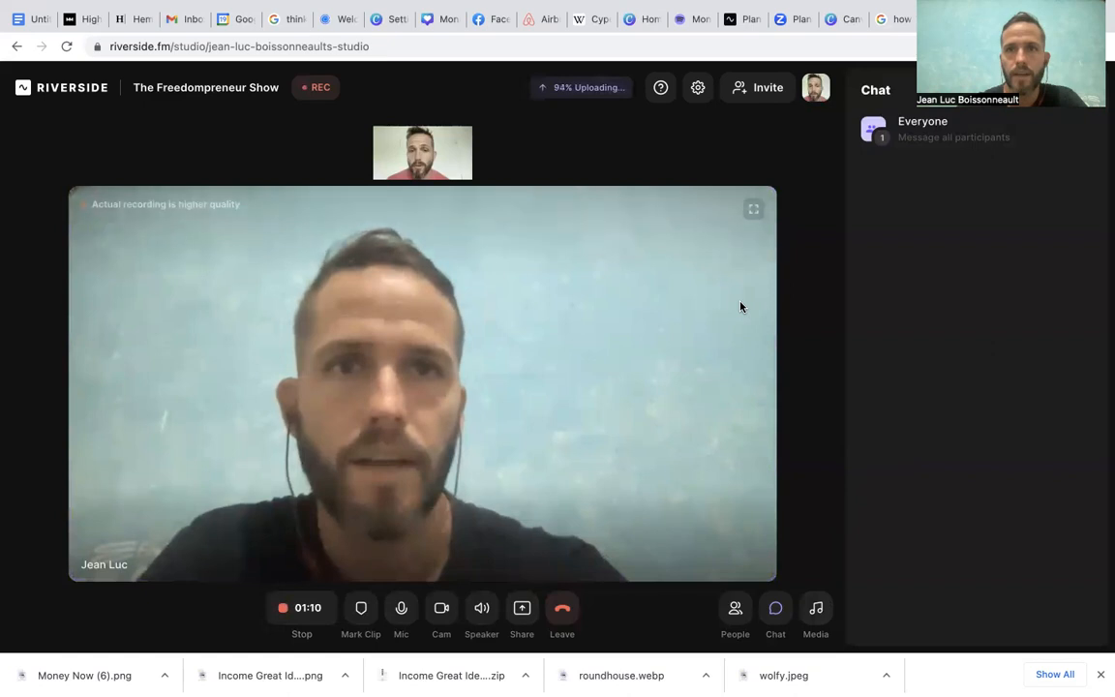
{"action": "mouse_move", "coordinate": [593, 87]}
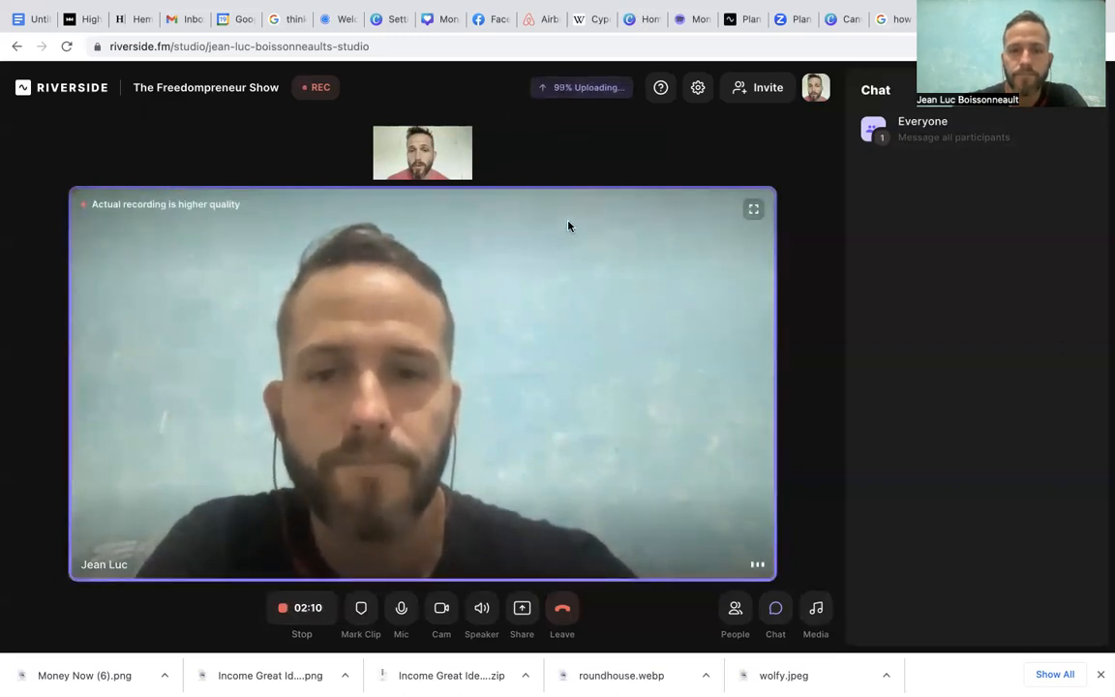
Show the participants overview again and stop the recording
{"action": "left_click", "coordinate": [735, 614]}
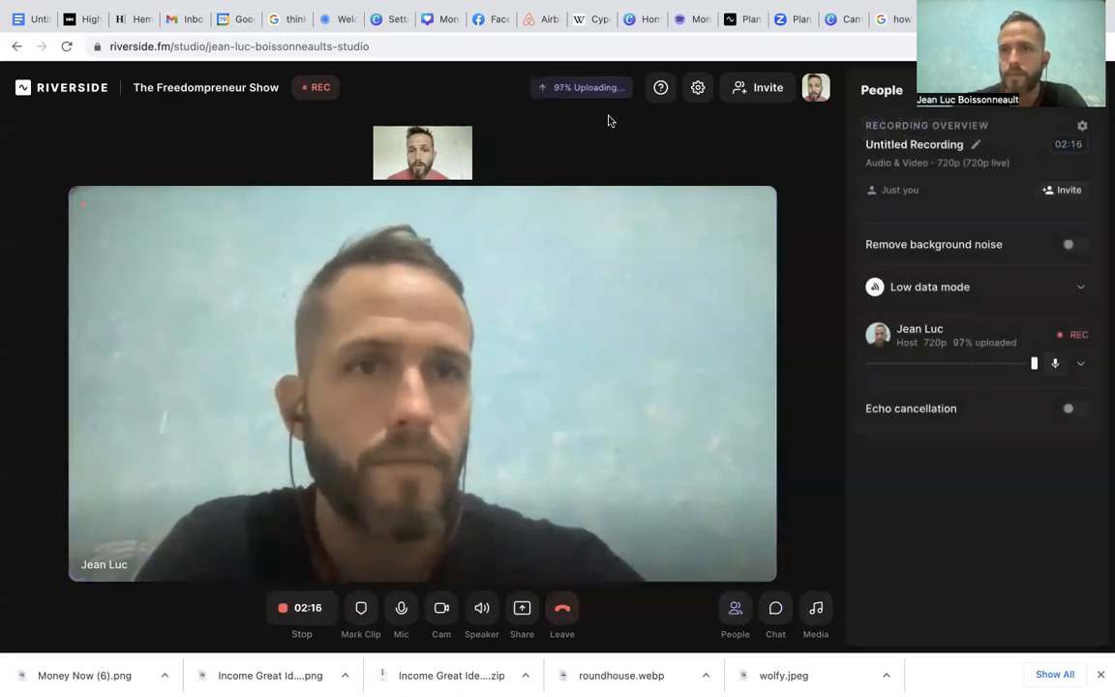
{"action": "left_click", "coordinate": [566, 603]}
{"action": "left_click", "coordinate": [308, 607]}
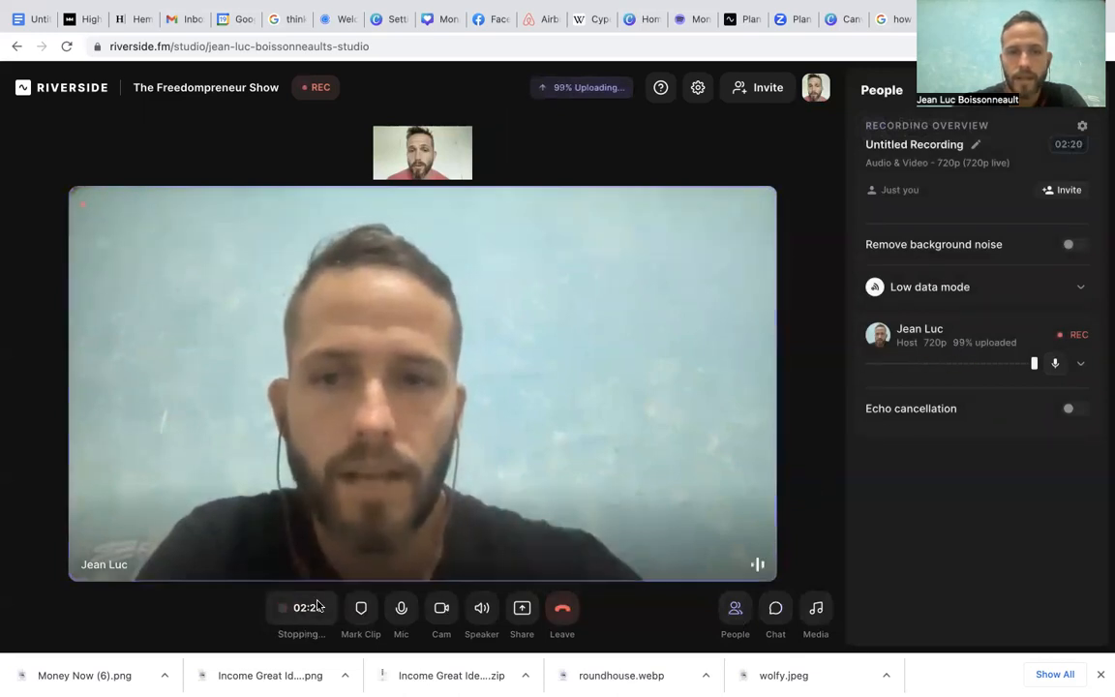
{"action": "left_click", "coordinate": [426, 608]}
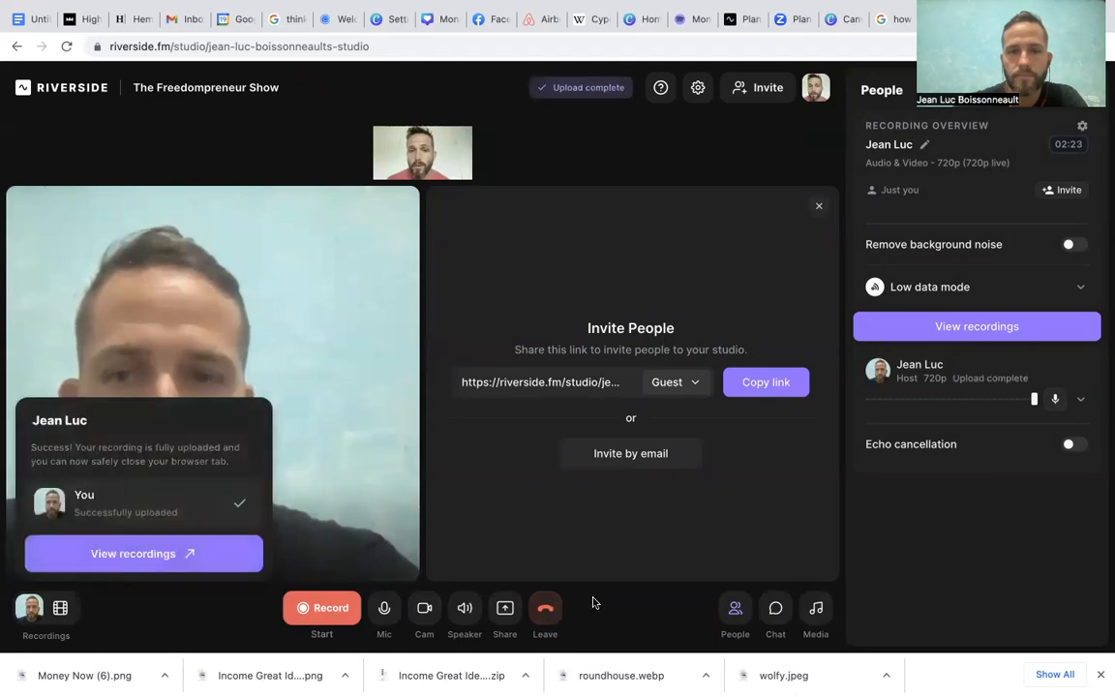
From the studio's recordings, open the one from Jun 28, 2023 7:15 AM in the editor
{"action": "left_click", "coordinate": [201, 558]}
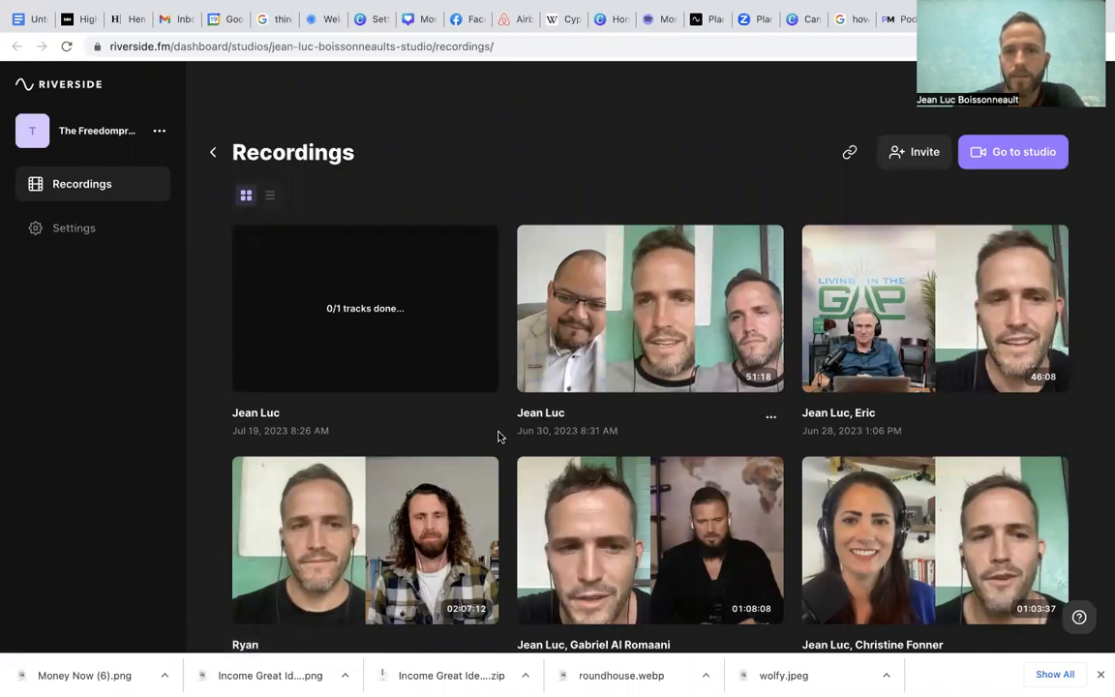
{"action": "left_click", "coordinate": [430, 484]}
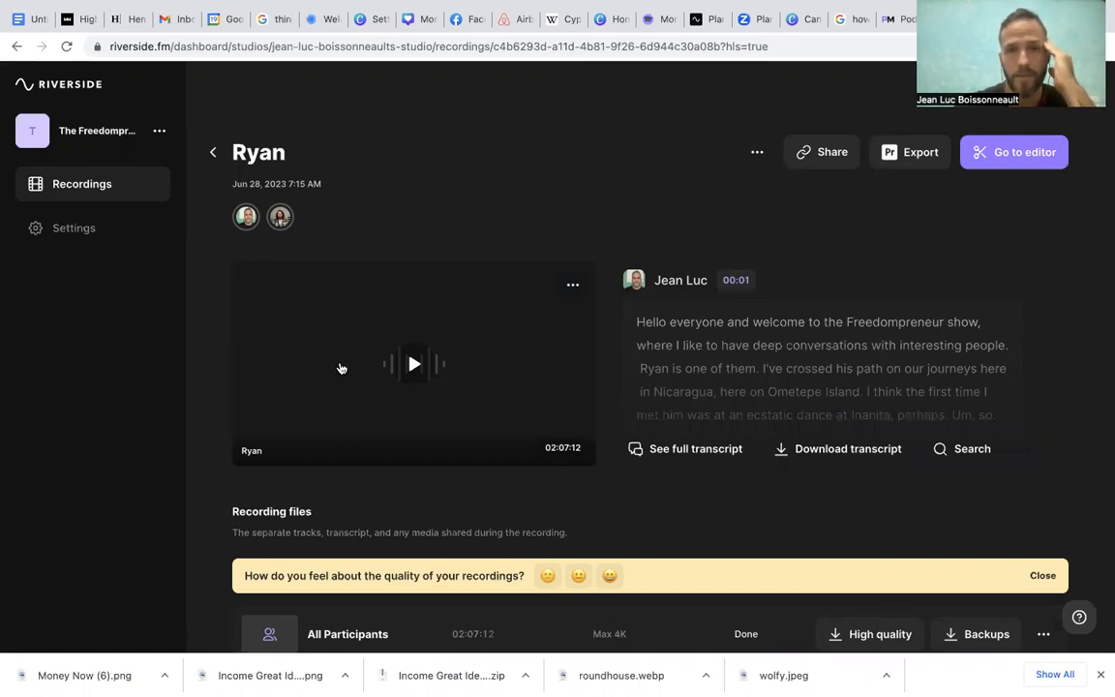
{"action": "left_click", "coordinate": [490, 388]}
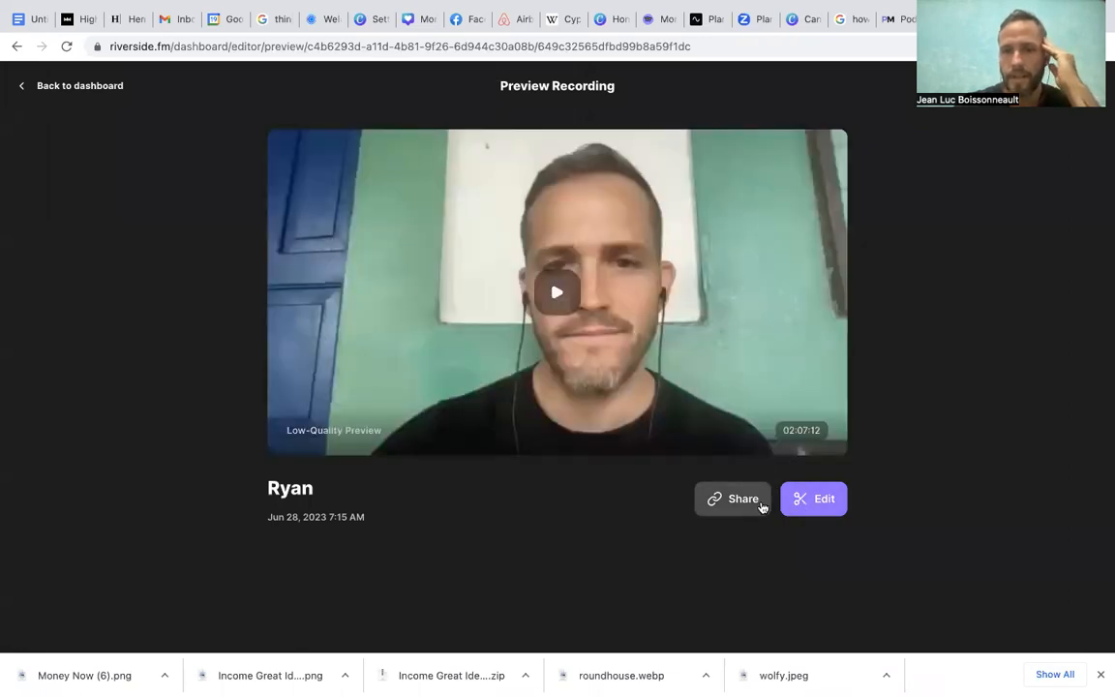
{"action": "left_click", "coordinate": [818, 502]}
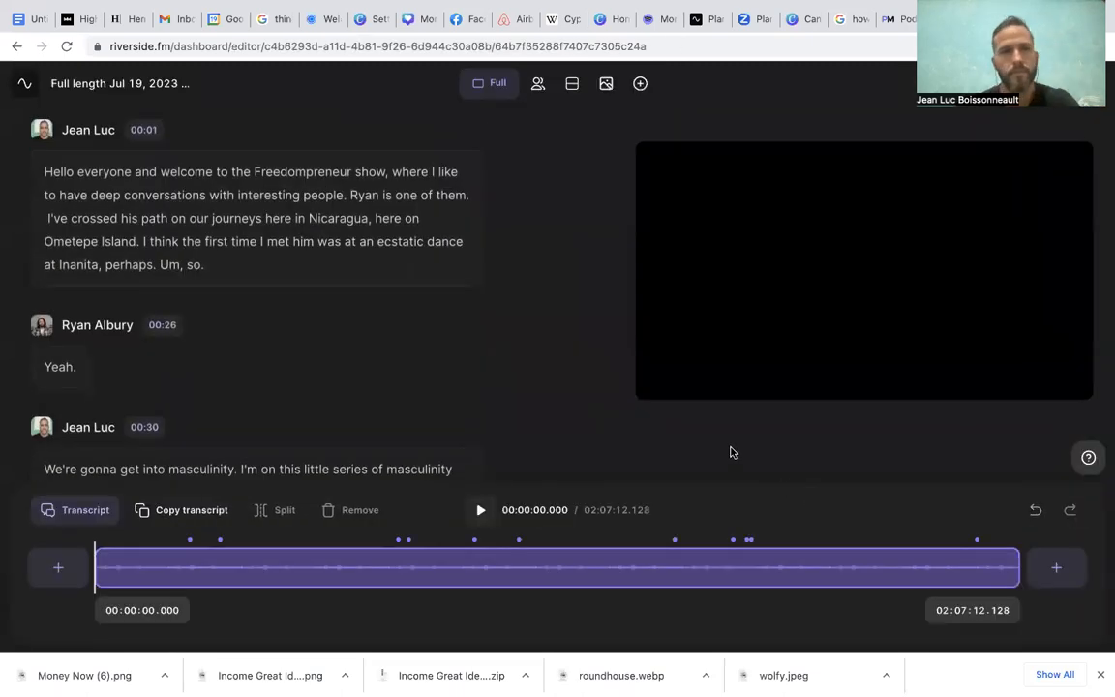
Skim the recording's transcript and open the search within the clip
{"action": "scroll", "coordinate": [324, 315], "scroll_direction": "down", "scroll_amount": 10}
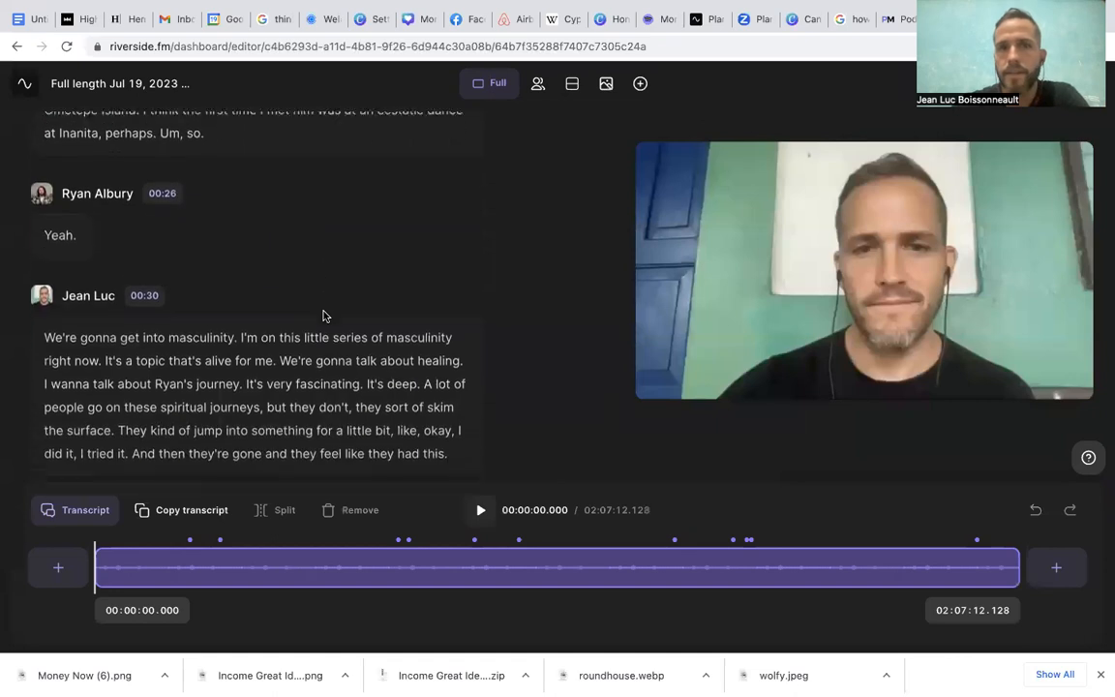
{"action": "scroll", "coordinate": [324, 309], "scroll_direction": "down", "scroll_amount": 15}
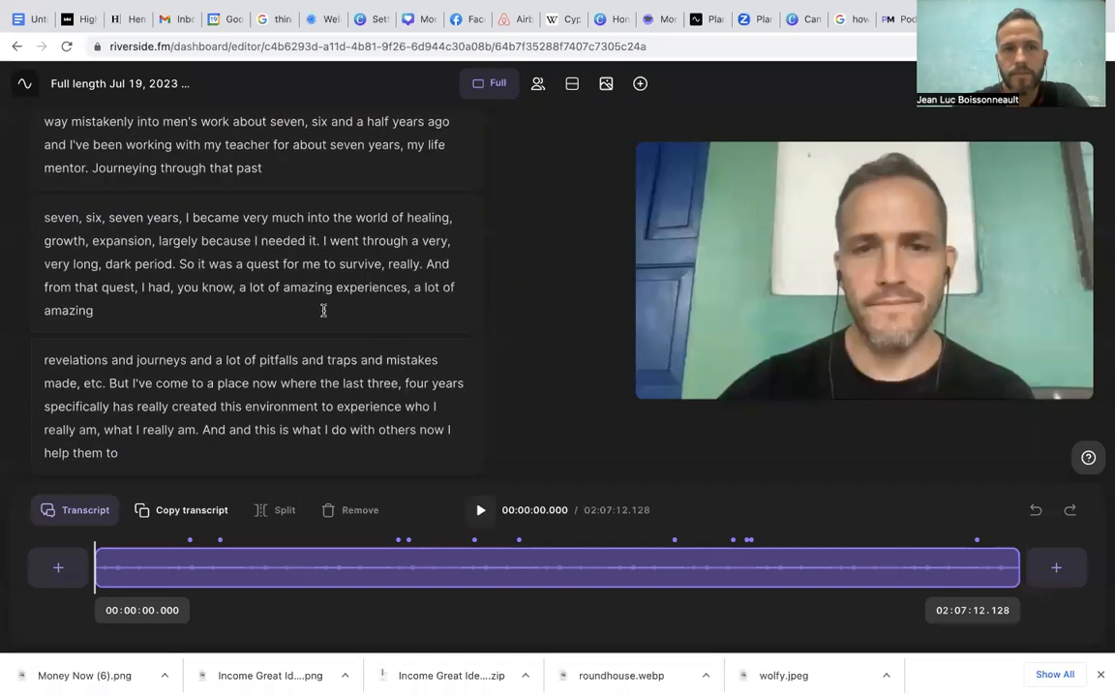
{"action": "scroll", "coordinate": [324, 310], "scroll_direction": "up", "scroll_amount": 10}
{"action": "scroll", "coordinate": [324, 310], "scroll_direction": "up", "scroll_amount": 1}
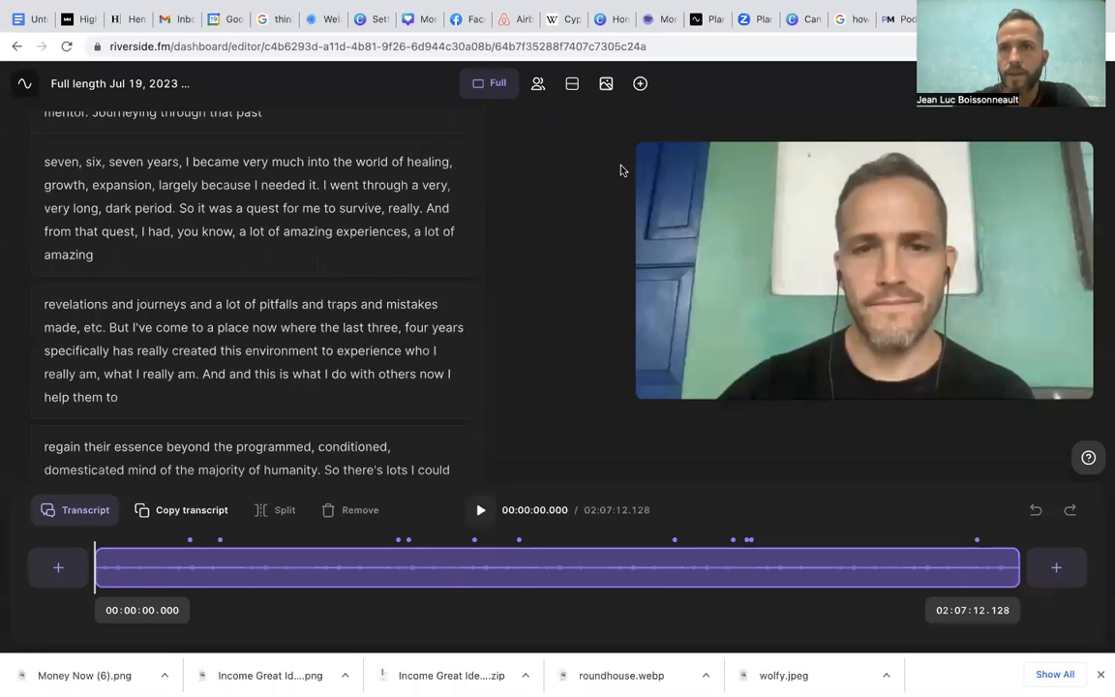
{"action": "key", "text": "super+f"}
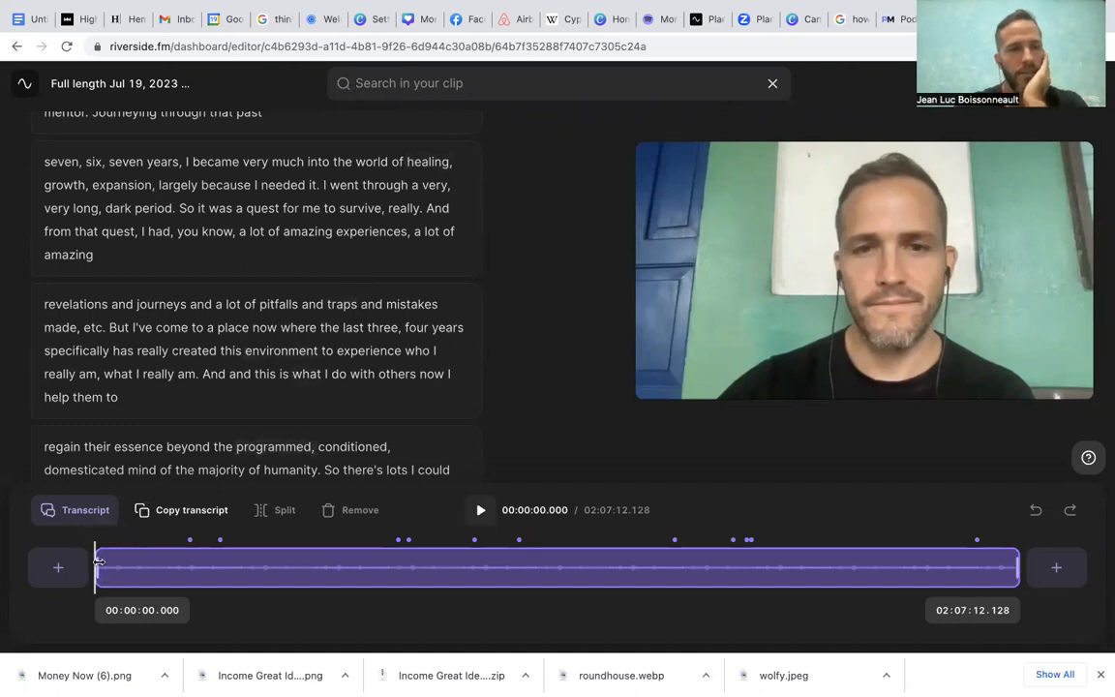
Trim the full-length clip to run from 00:12:08.086 to 00:14:23.355 and pause its playback
{"action": "mouse_move", "coordinate": [99, 562]}
{"action": "left_mouse_down"}
{"action": "mouse_move", "coordinate": [129, 561]}
{"action": "mouse_move", "coordinate": [101, 561]}
{"action": "left_mouse_up"}
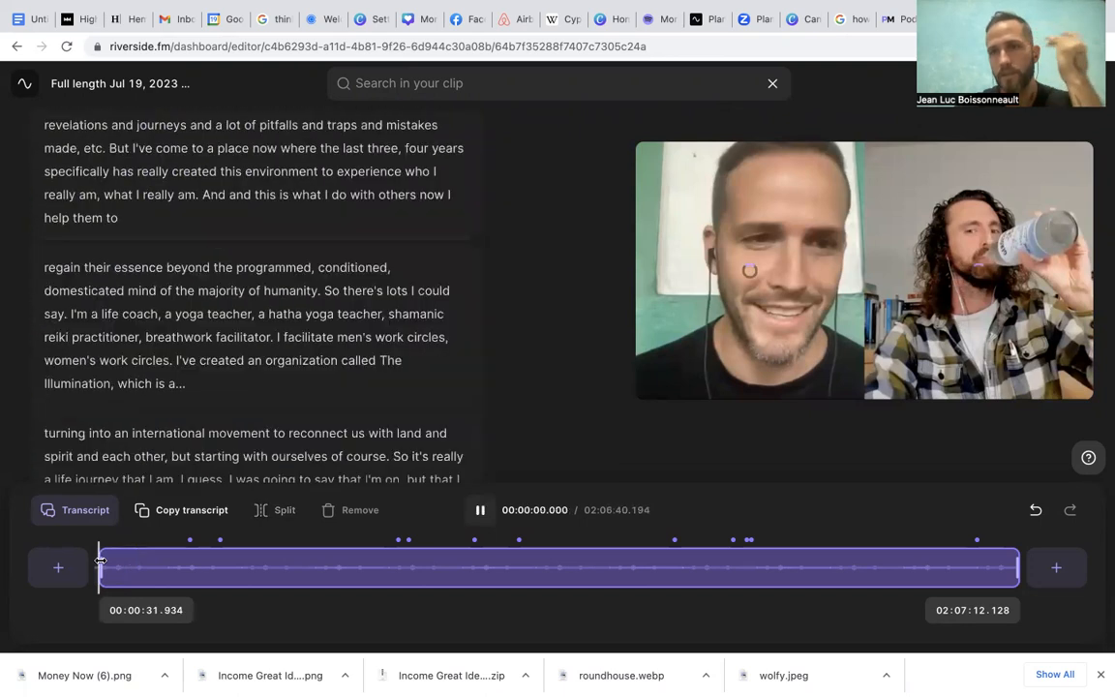
{"action": "left_click", "coordinate": [481, 510]}
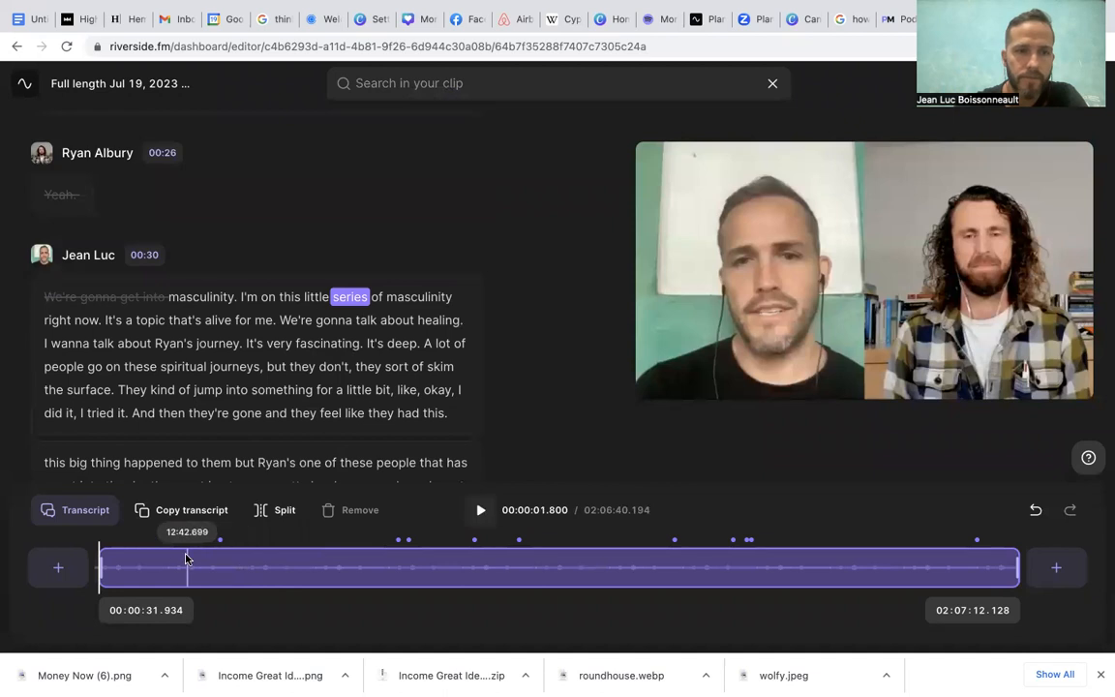
{"action": "left_click_drag", "start_coordinate": [100, 563], "coordinate": [184, 568]}
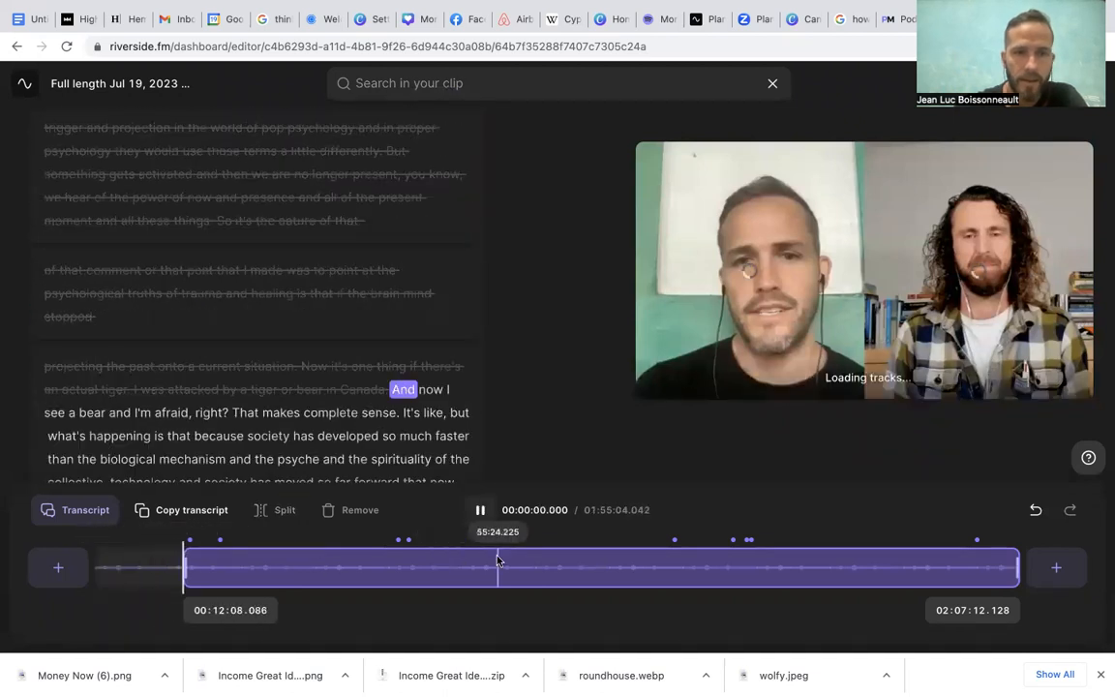
{"action": "left_click_drag", "start_coordinate": [1022, 573], "coordinate": [201, 567]}
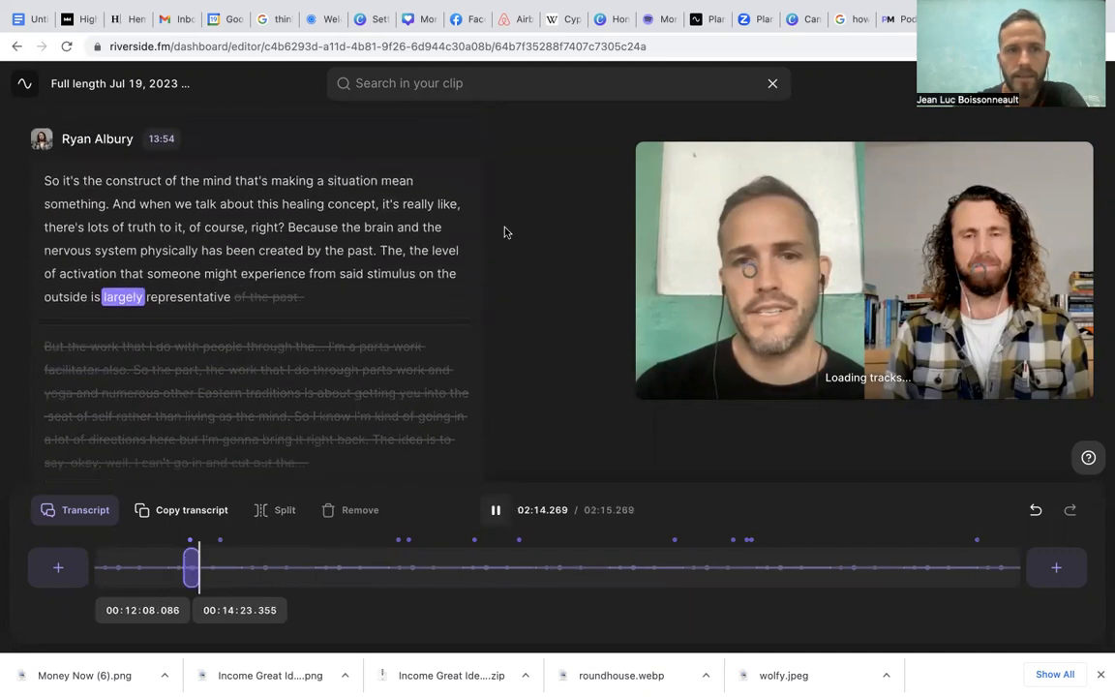
{"action": "scroll", "coordinate": [363, 285], "scroll_direction": "up", "scroll_amount": 1}
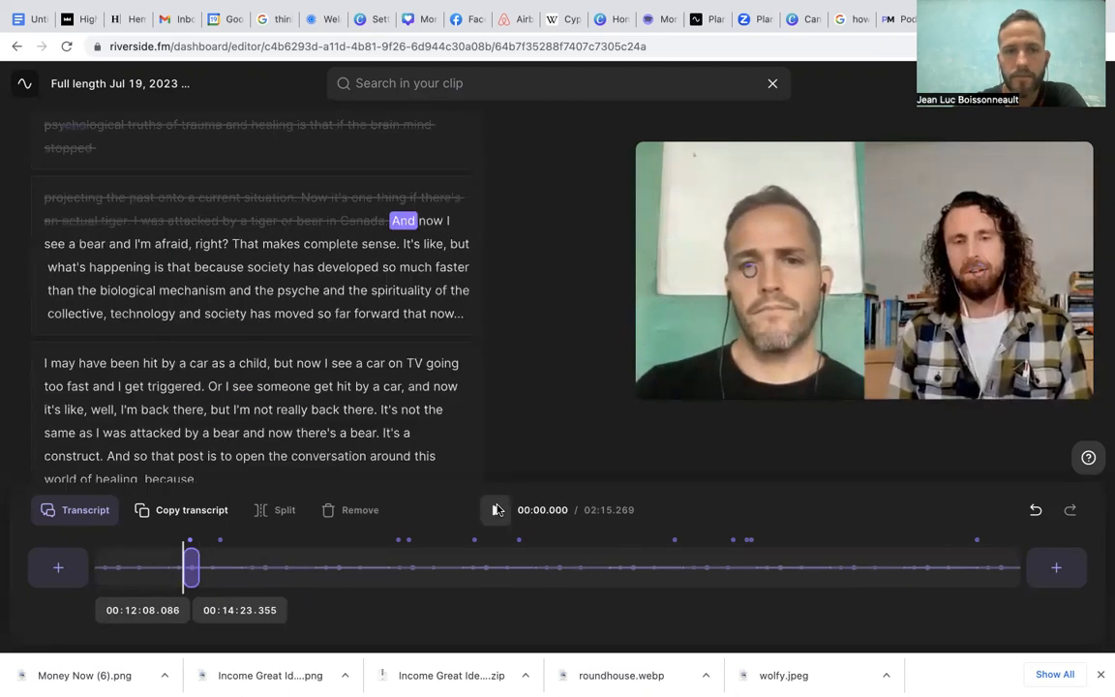
{"action": "left_click", "coordinate": [497, 511]}
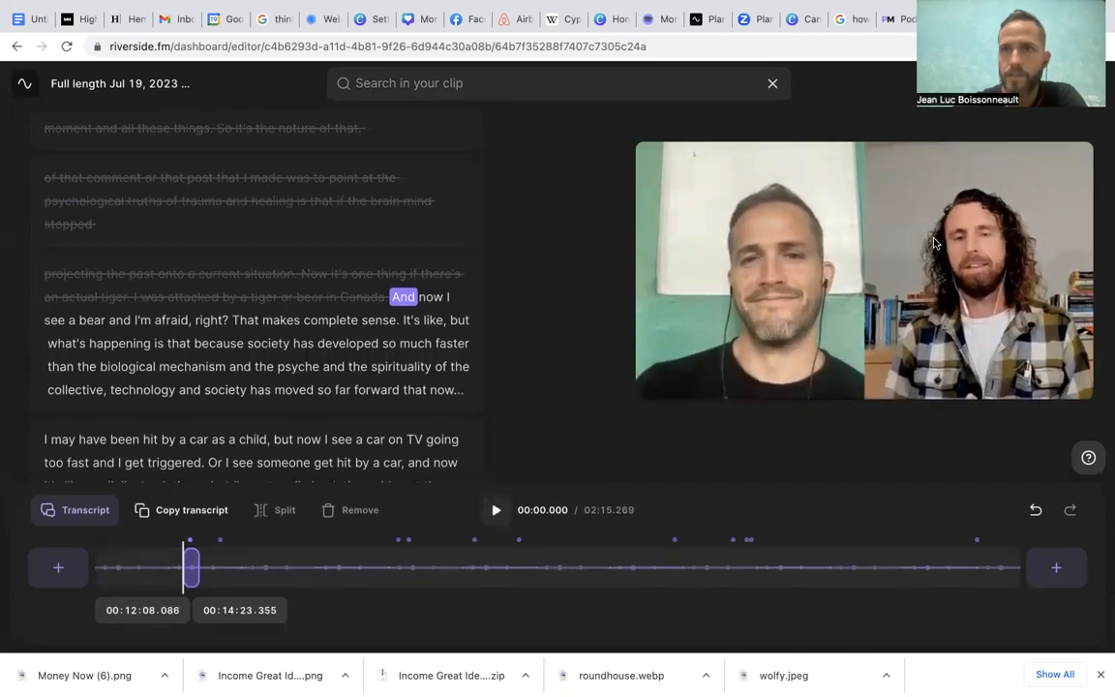
Review the clip's export options for video quality, audio levels, background noise and watermark without exporting
{"action": "left_click", "coordinate": [1048, 85]}
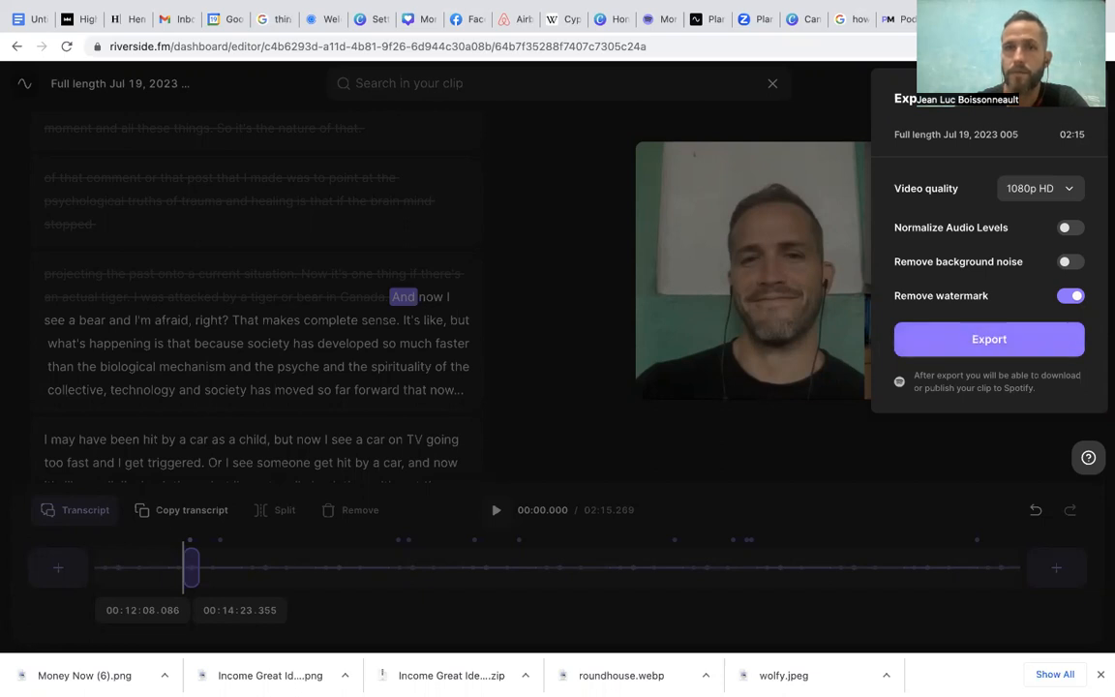
{"action": "left_click", "coordinate": [1077, 98]}
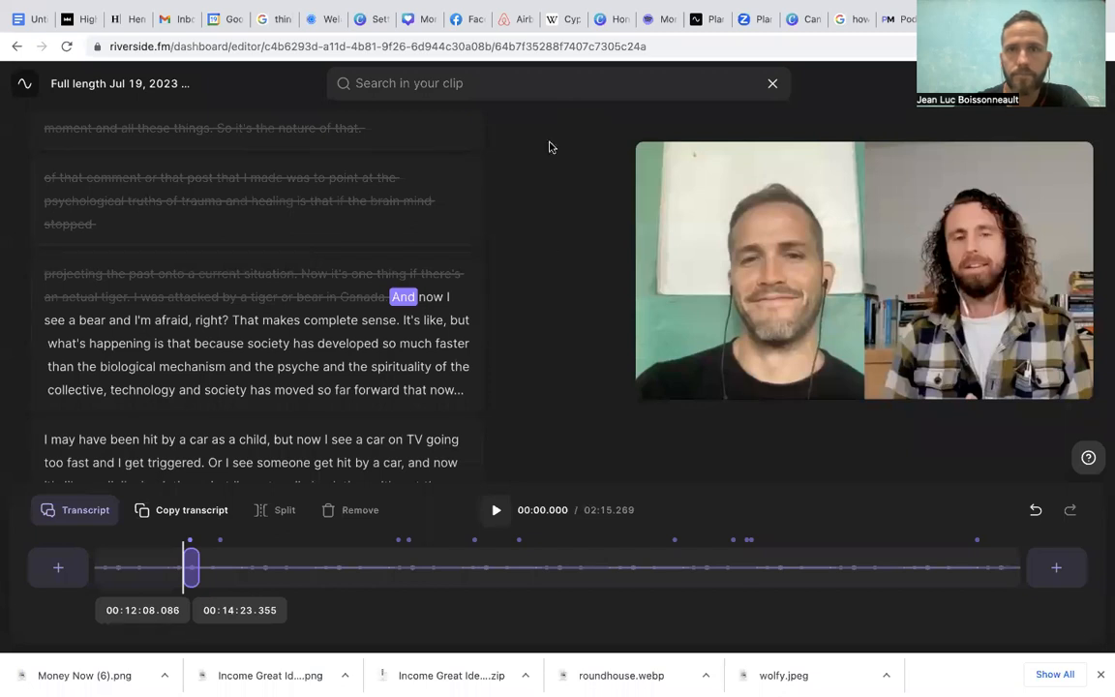
Look through the transcript around the trimmed section and return to the start of the clip
{"action": "scroll", "coordinate": [301, 134], "scroll_direction": "up", "scroll_amount": 4}
{"action": "scroll", "coordinate": [301, 134], "scroll_direction": "down", "scroll_amount": 5}
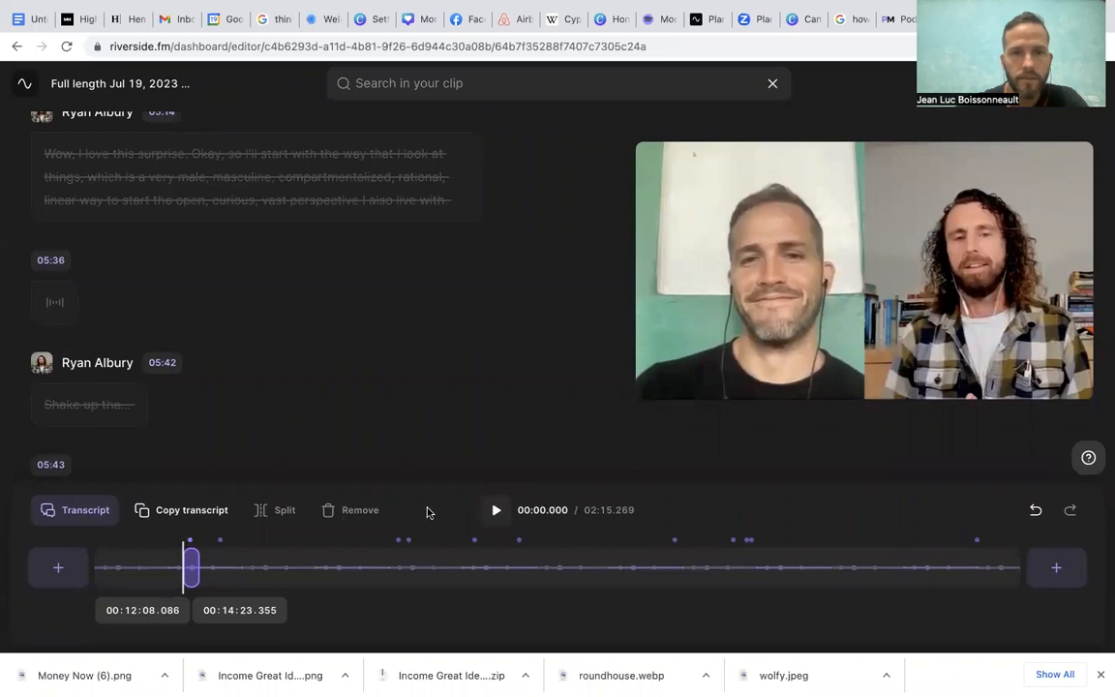
{"action": "left_click", "coordinate": [198, 566]}
{"action": "key", "text": "space"}
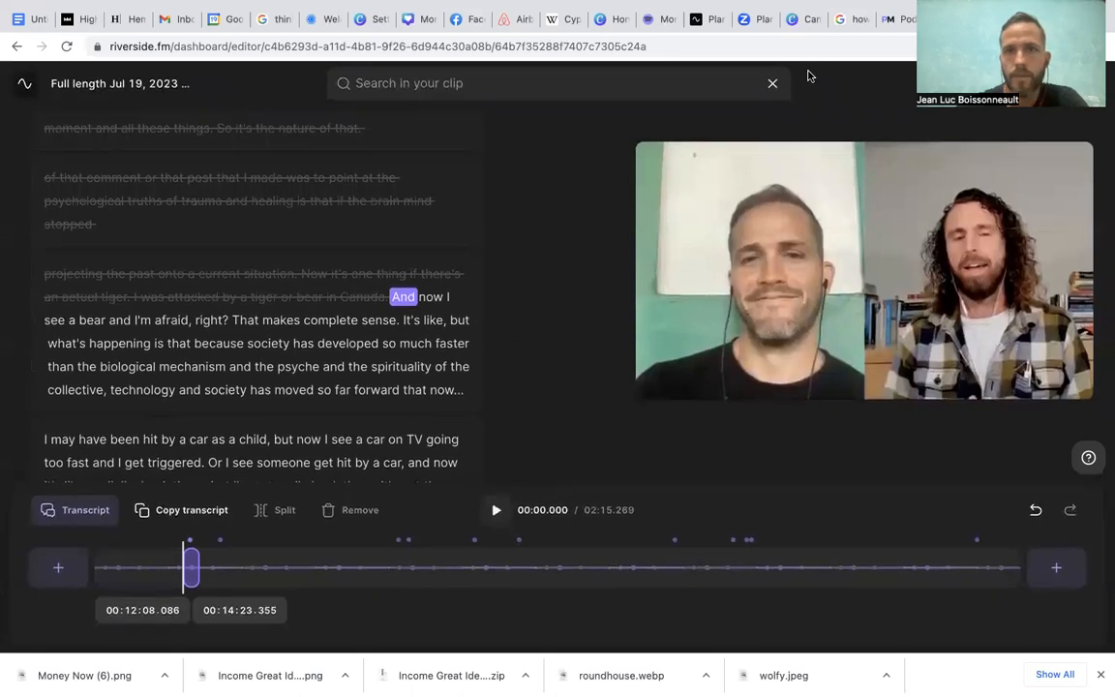
Close the clip search and compare the clip in the 1:1 and 9:16 sizes before returning it to 16:9
{"action": "left_click", "coordinate": [772, 84]}
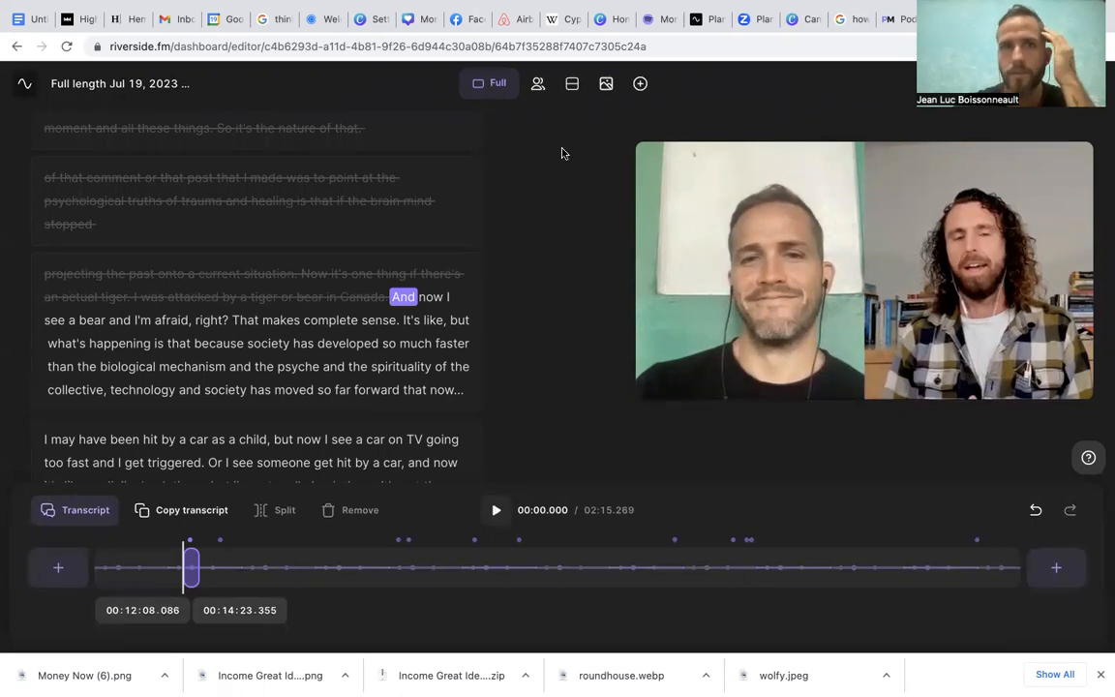
{"action": "left_click", "coordinate": [483, 86]}
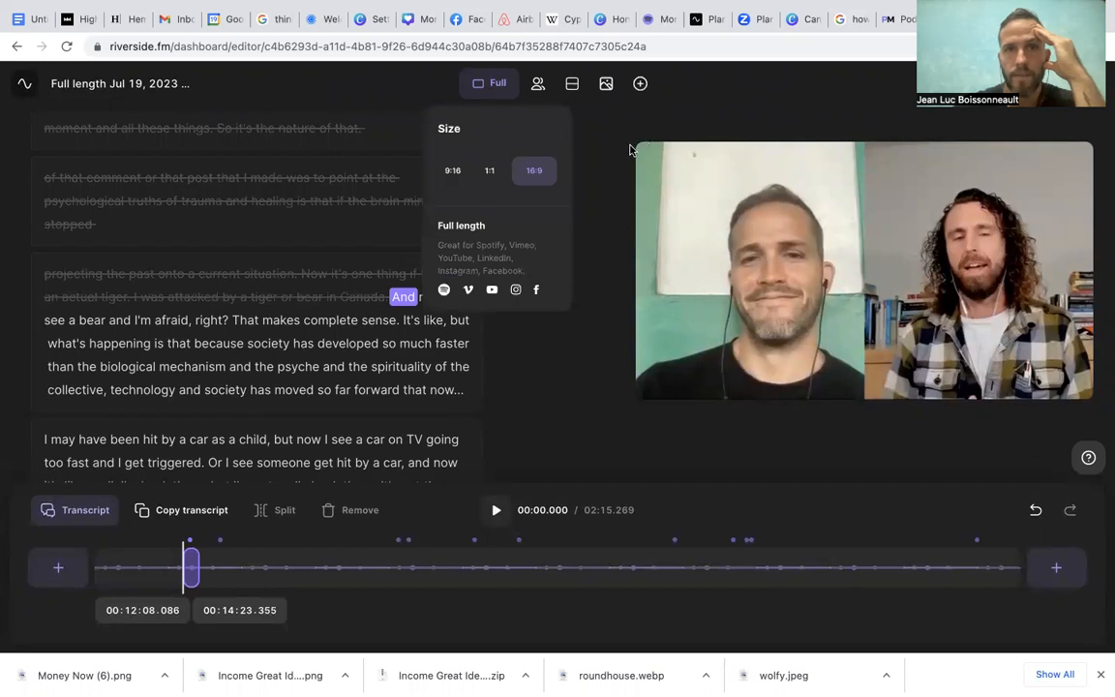
{"action": "left_click", "coordinate": [489, 172]}
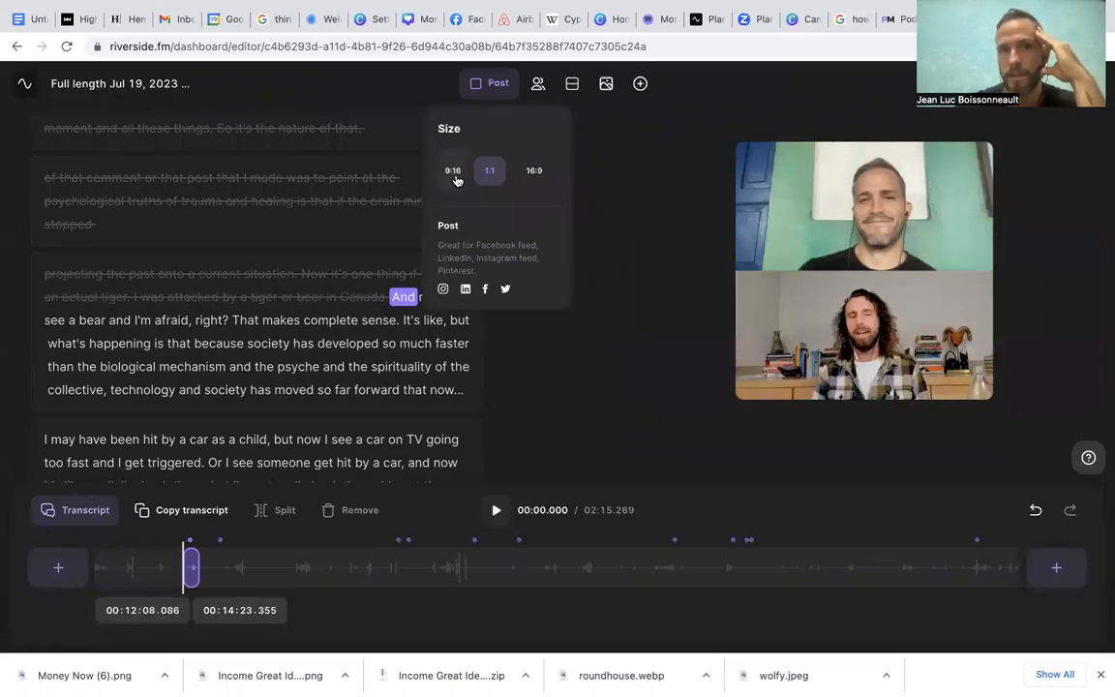
{"action": "left_click", "coordinate": [453, 172]}
{"action": "left_click", "coordinate": [530, 173]}
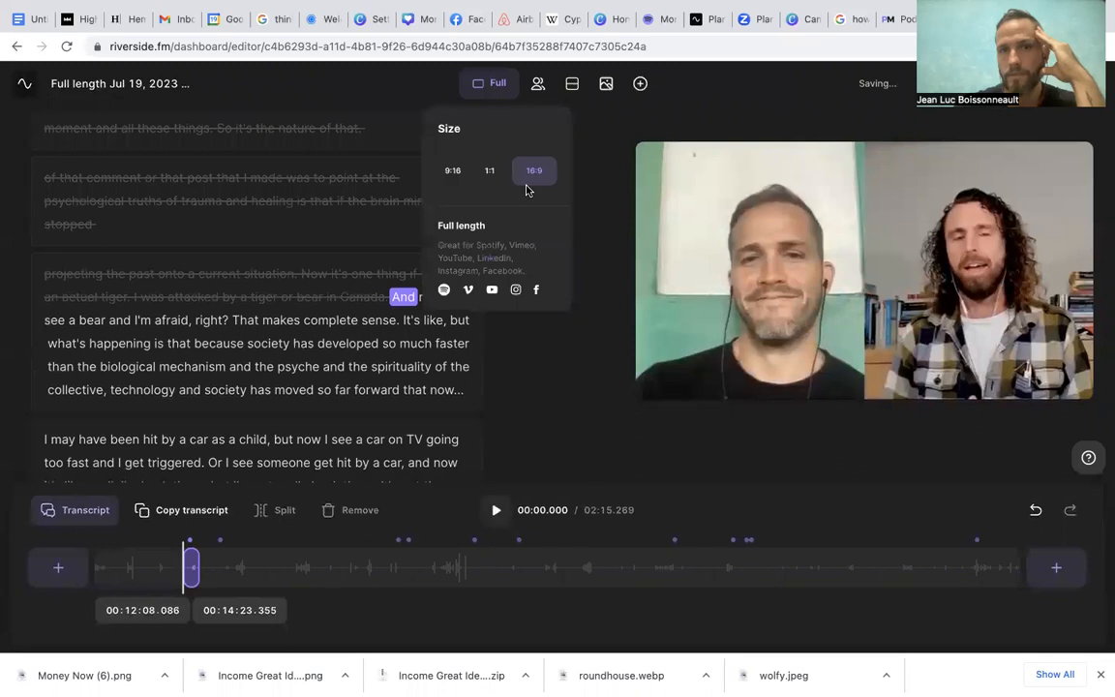
{"action": "left_click", "coordinate": [489, 173]}
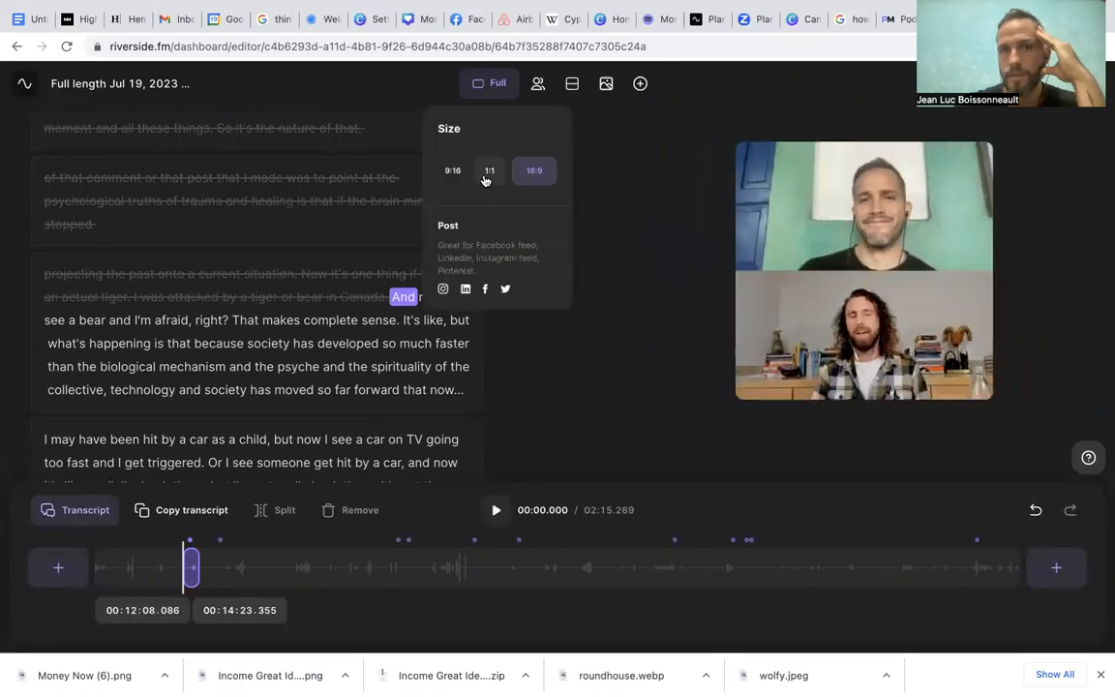
{"action": "left_click", "coordinate": [453, 174]}
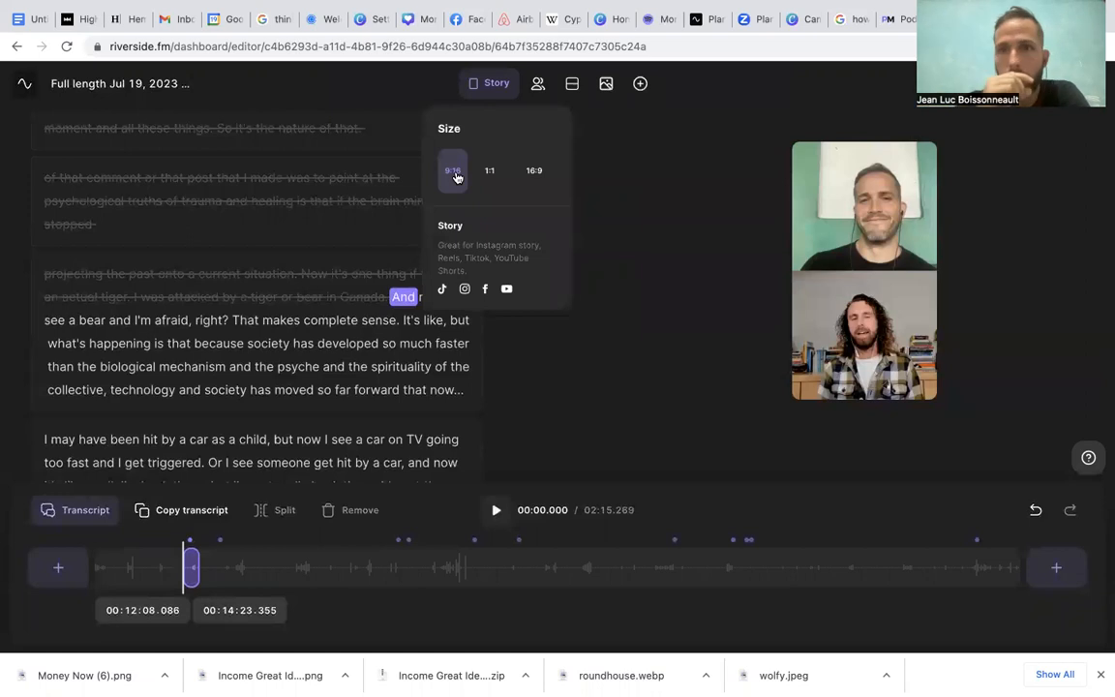
{"action": "left_click", "coordinate": [490, 170]}
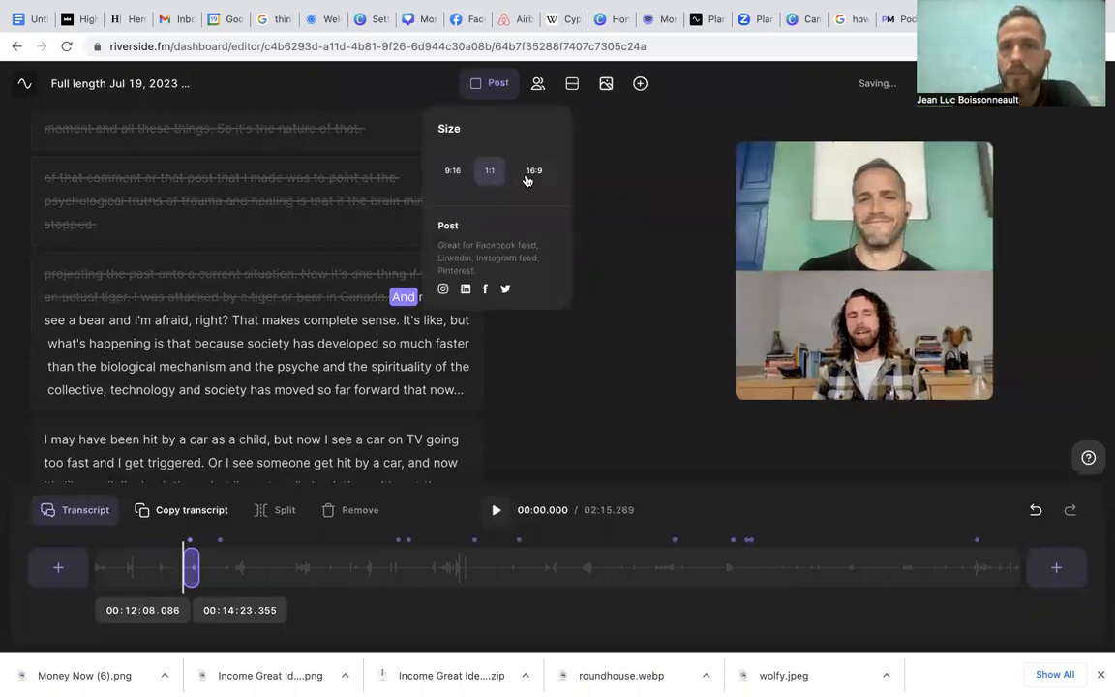
{"action": "left_click", "coordinate": [535, 171]}
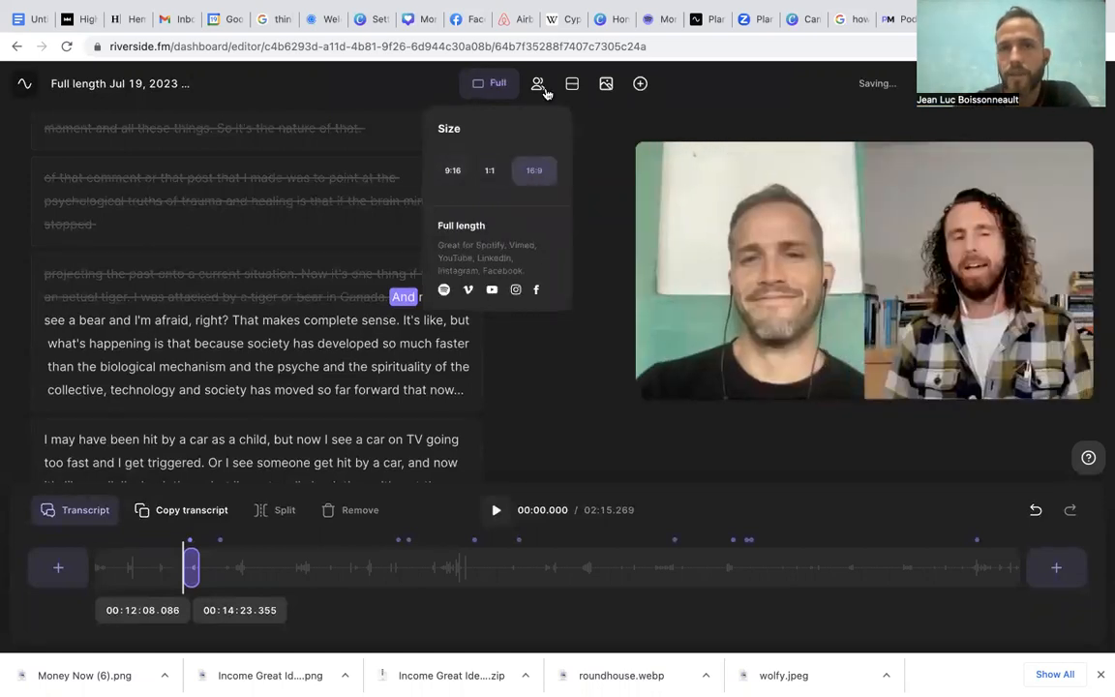
Set the guest's track to audio only, and try excluding that track from the clip before including it again
{"action": "left_click", "coordinate": [540, 85]}
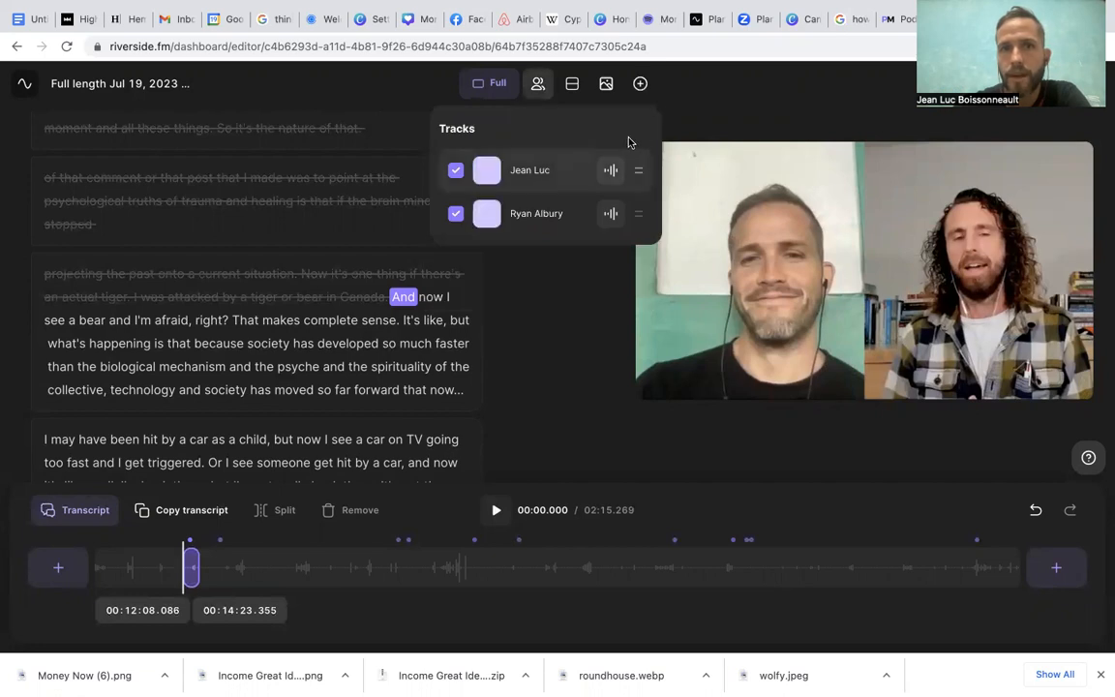
{"action": "left_click", "coordinate": [611, 213]}
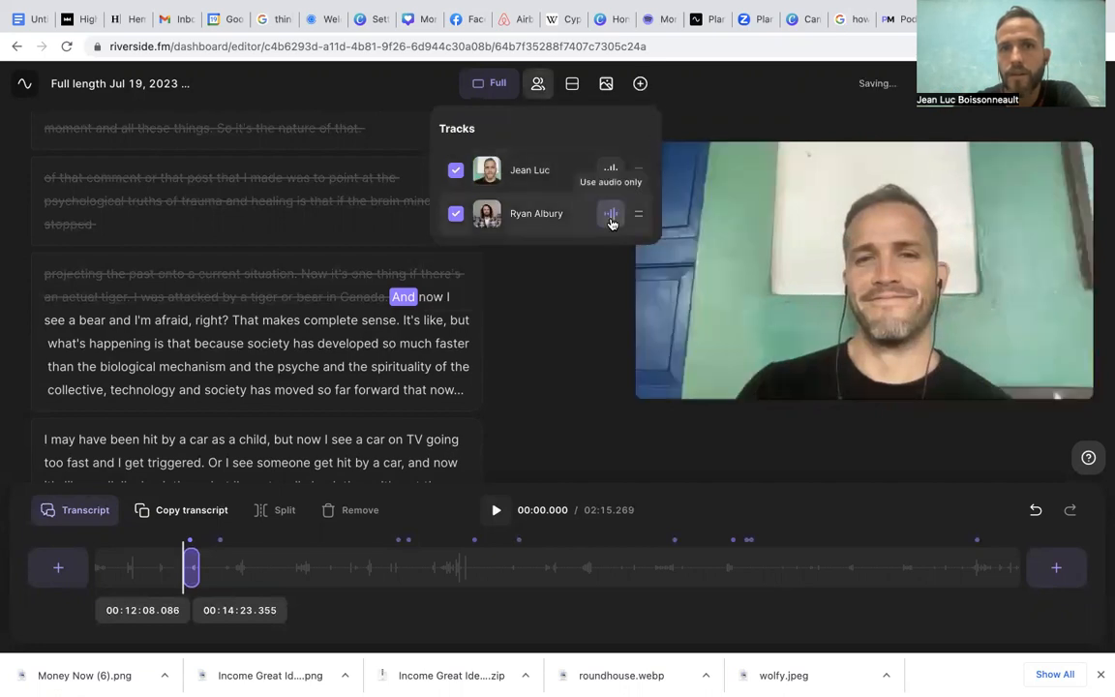
{"action": "left_click", "coordinate": [453, 217]}
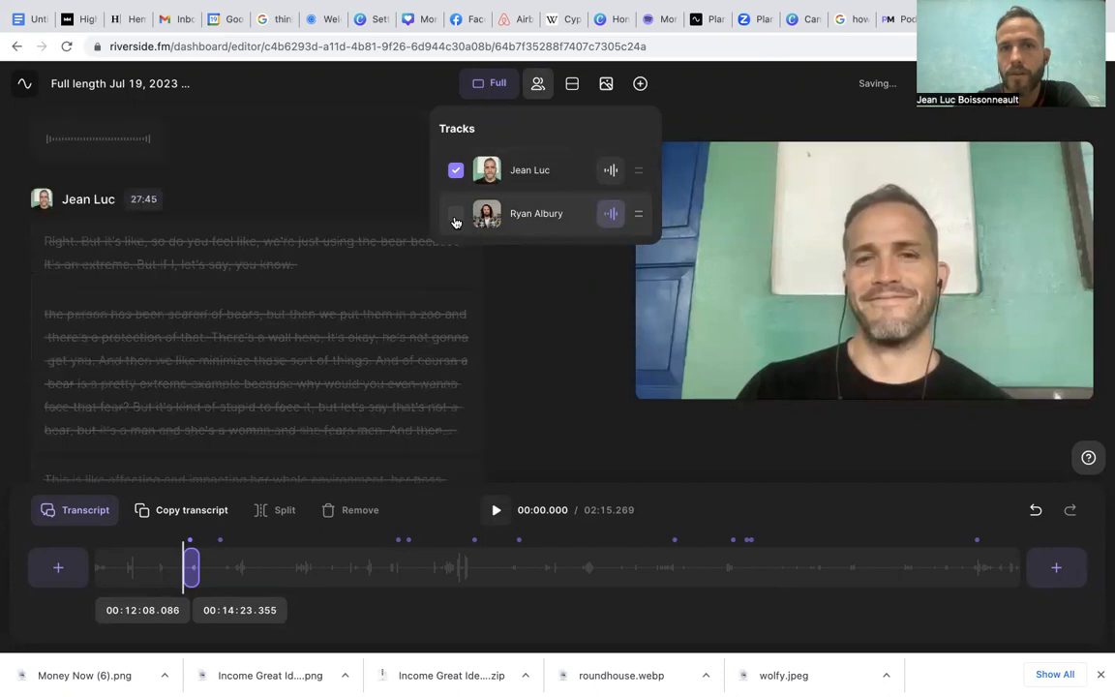
{"action": "left_click", "coordinate": [455, 219]}
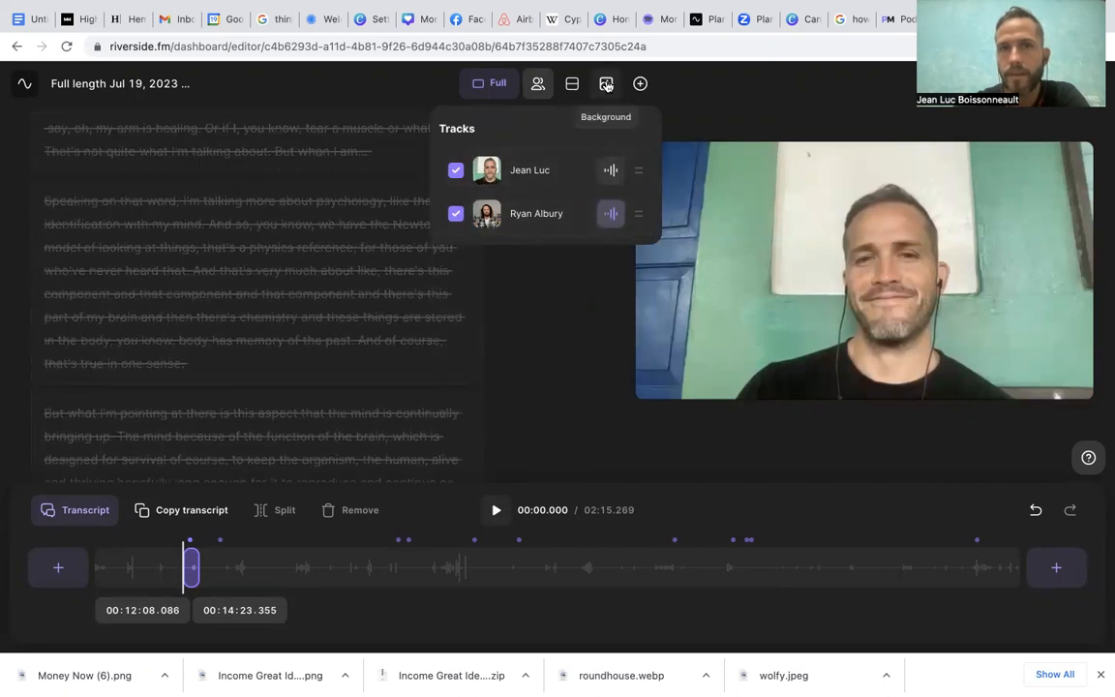
Try the purple and orange wave background on the clip and switch back to no background
{"action": "left_click", "coordinate": [606, 85]}
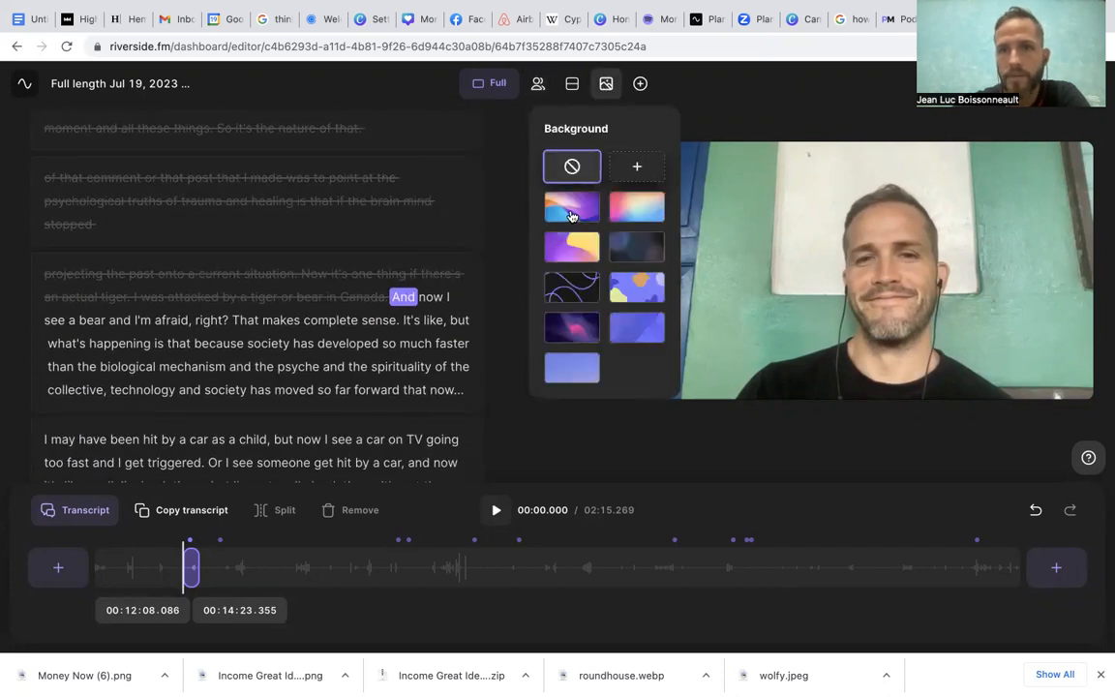
{"action": "left_click", "coordinate": [571, 211]}
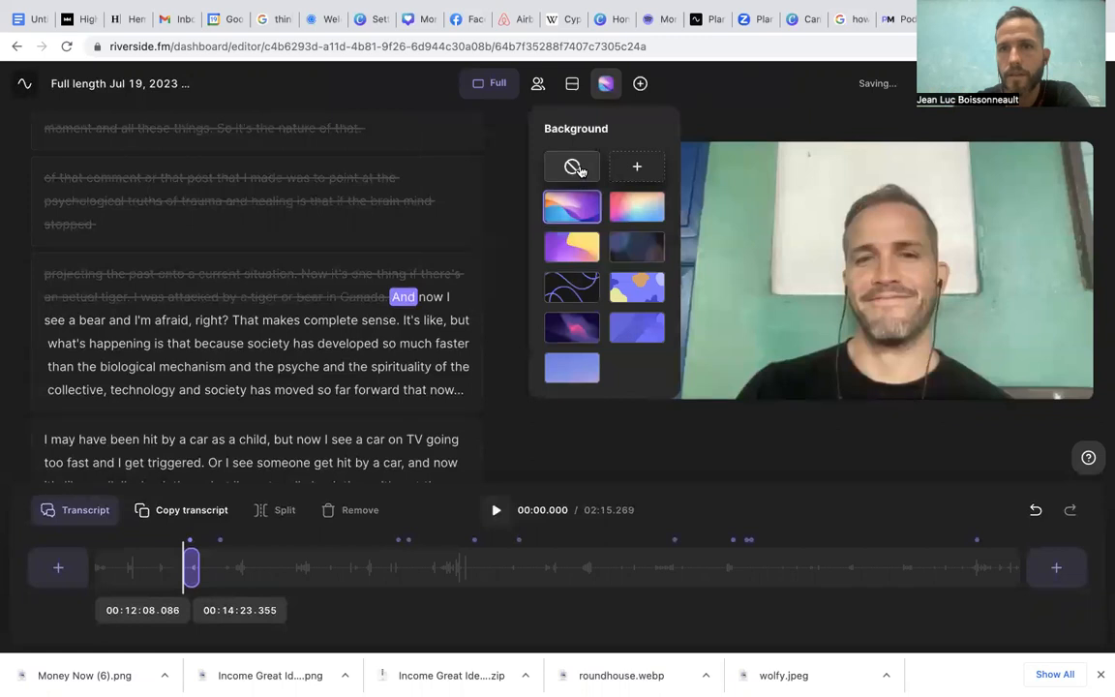
{"action": "left_click", "coordinate": [574, 167]}
Upload The Freedompreneur Show image as the clip's logo
{"action": "left_click", "coordinate": [640, 84]}
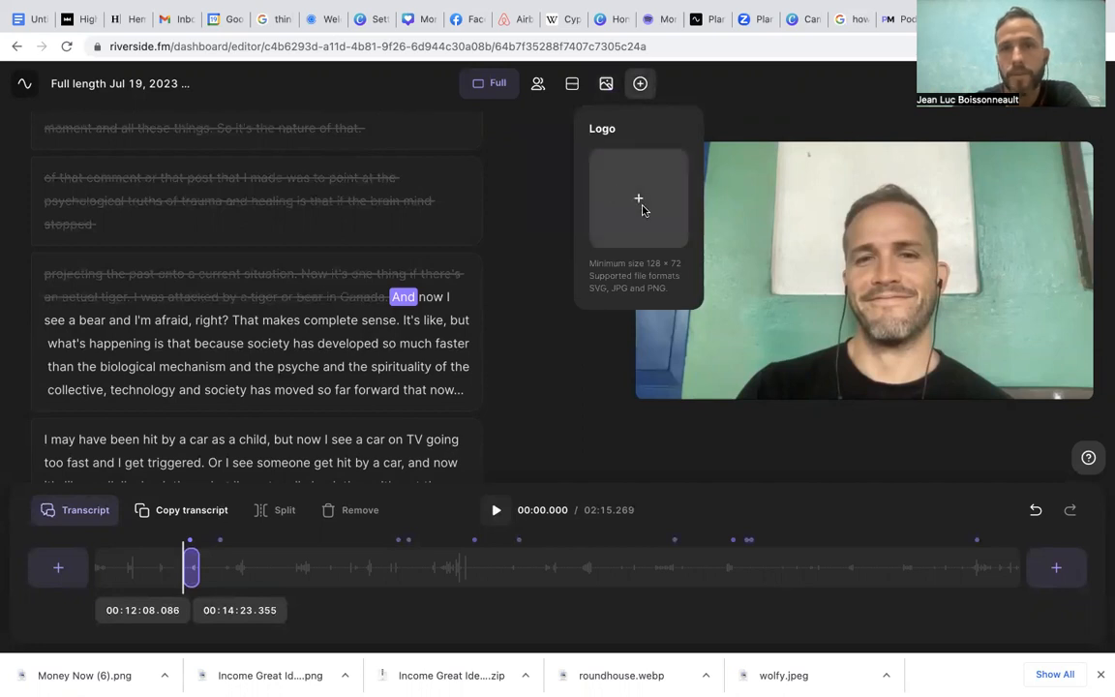
{"action": "left_click", "coordinate": [642, 209]}
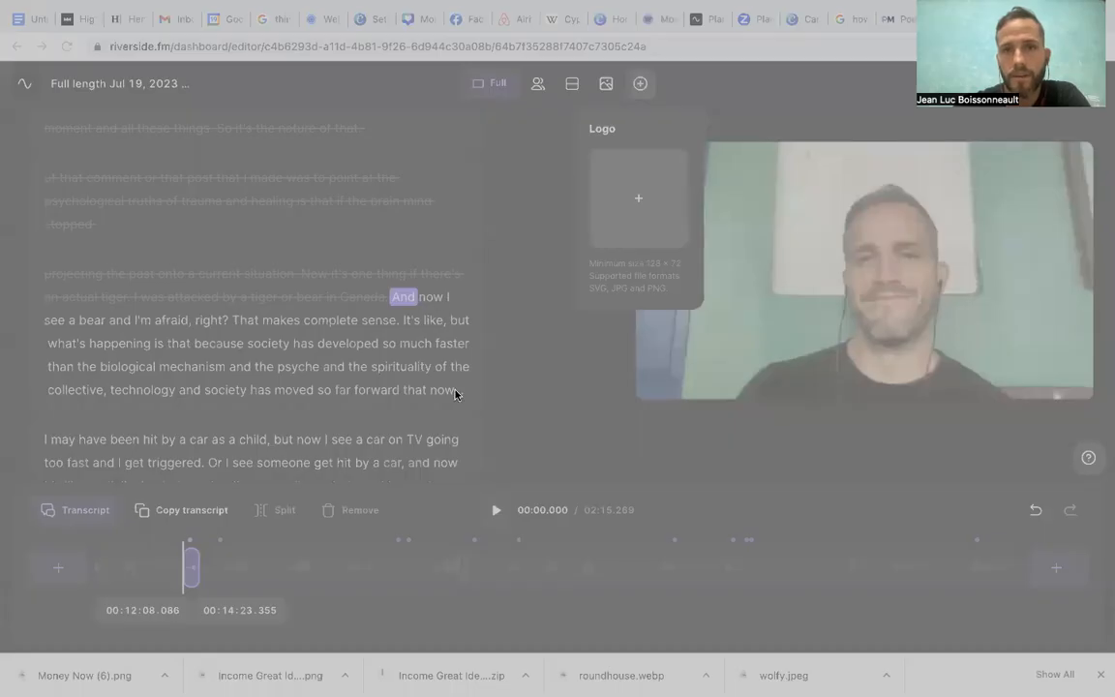
{"action": "left_click", "coordinate": [760, 521]}
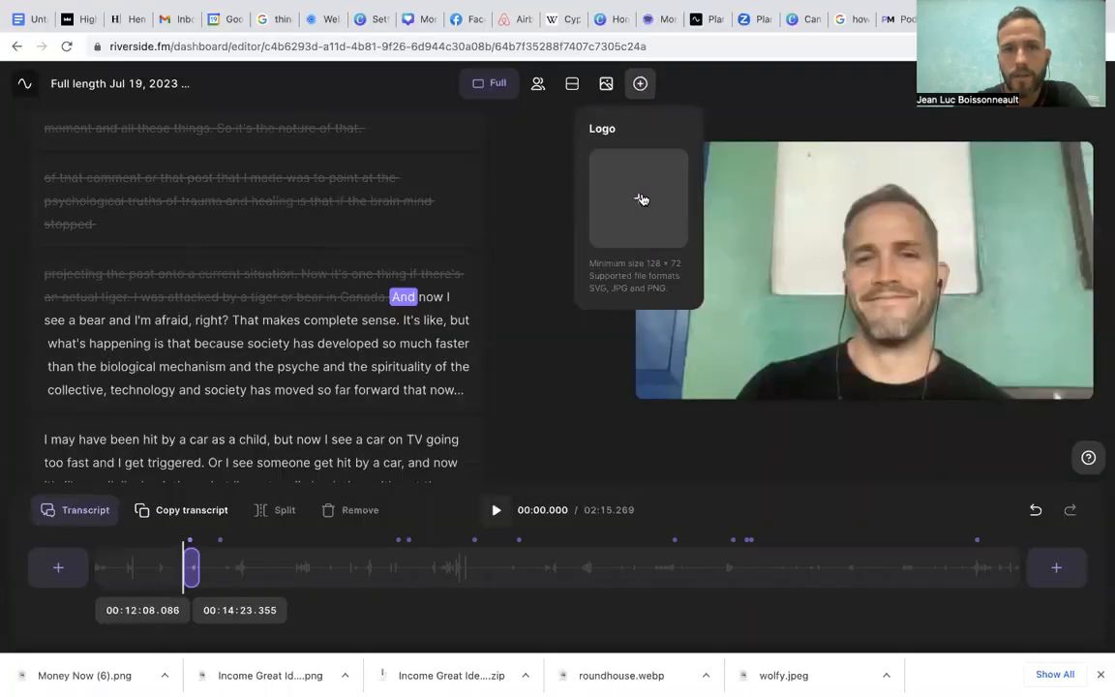
{"action": "left_click", "coordinate": [640, 192]}
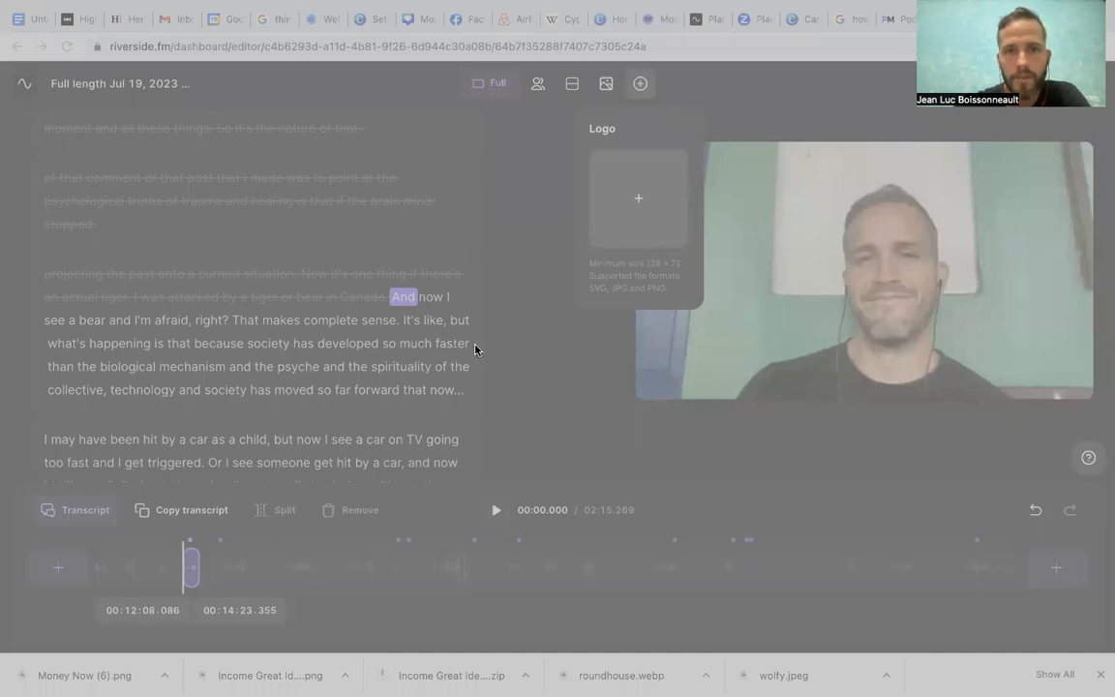
{"action": "left_click", "coordinate": [814, 522]}
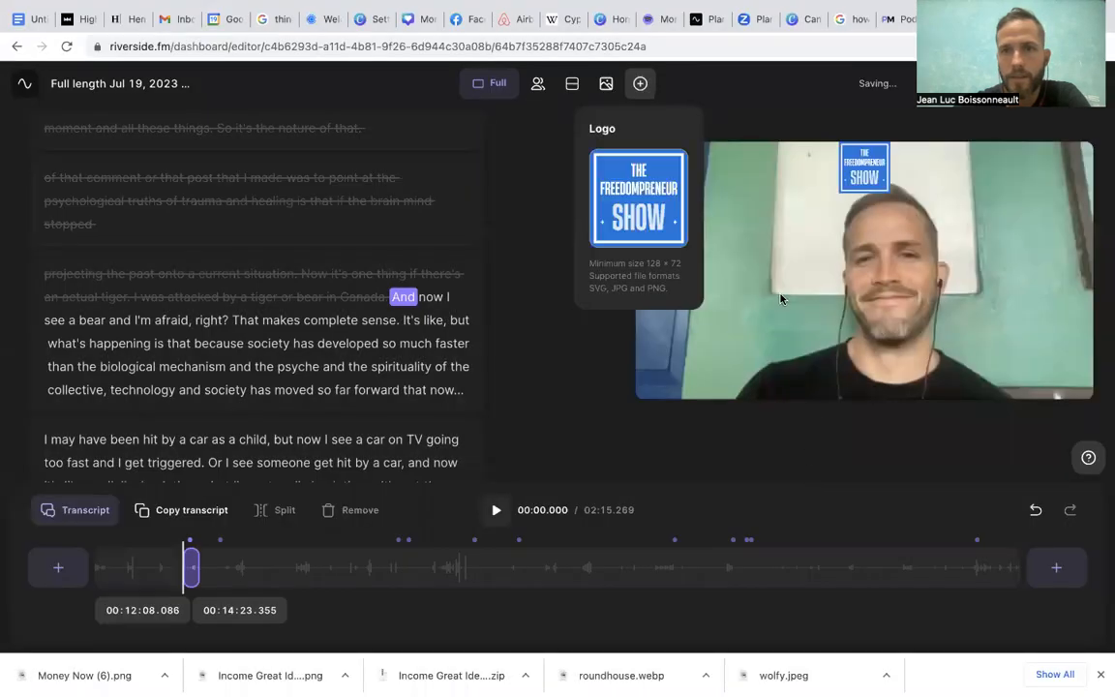
Move the logo to the upper-right area of the video frame and enlarge it
{"action": "left_click_drag", "start_coordinate": [862, 171], "coordinate": [1001, 199]}
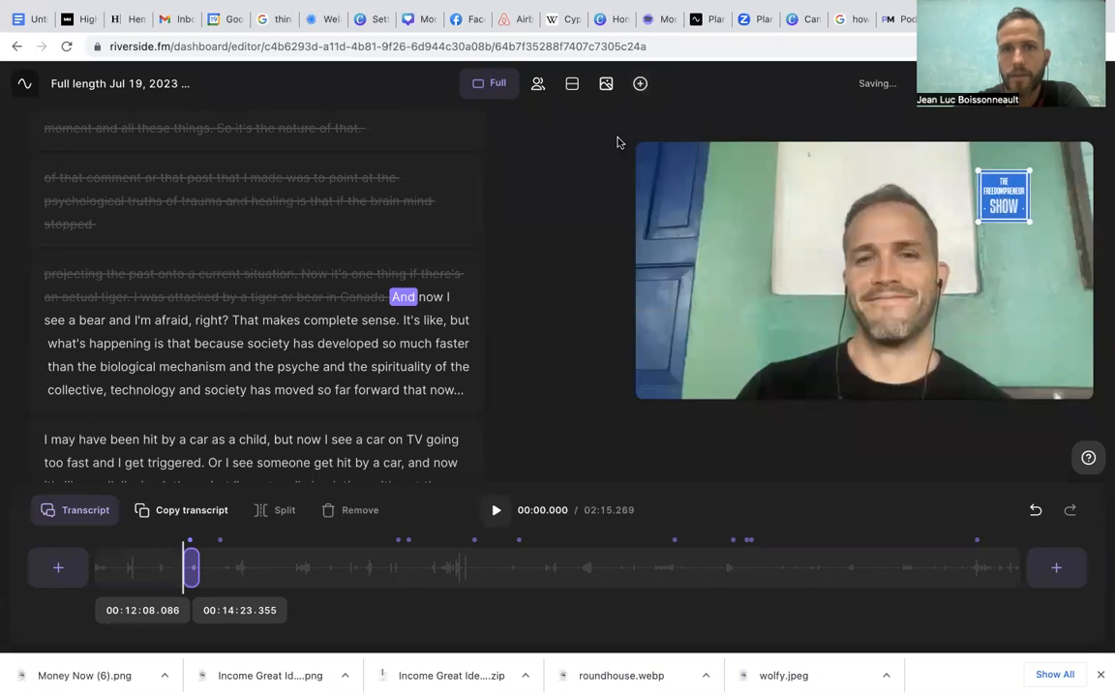
{"action": "left_click_drag", "start_coordinate": [974, 227], "coordinate": [960, 242]}
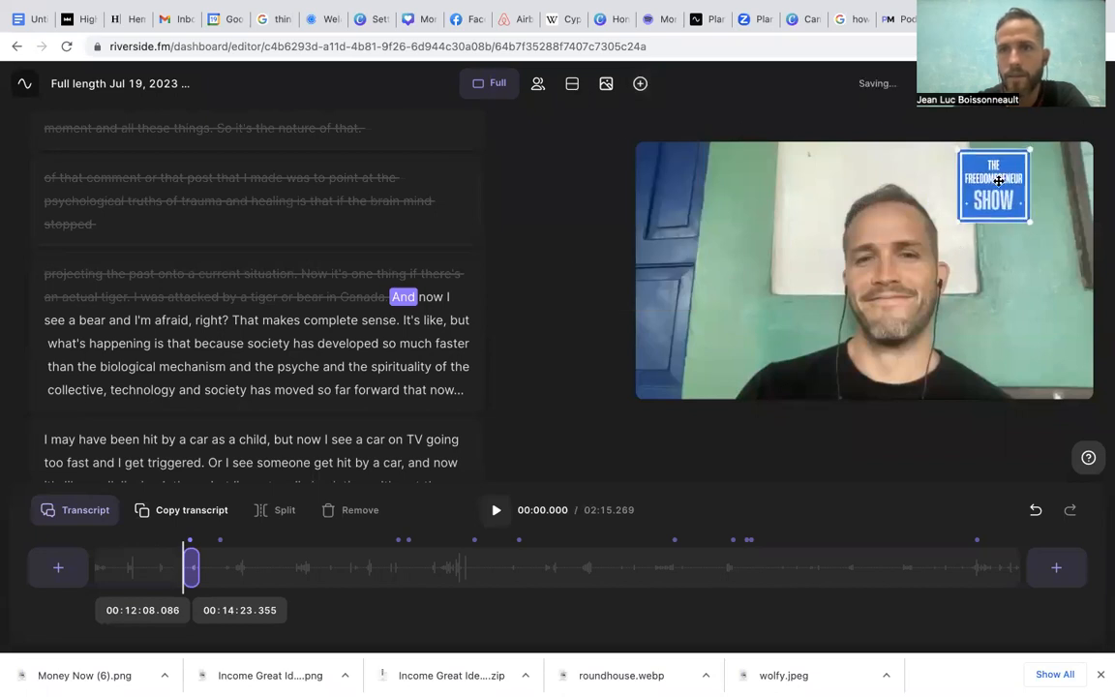
{"action": "left_click_drag", "start_coordinate": [1007, 170], "coordinate": [1011, 187]}
Try the Grid with gaps layout and other alternative layouts on the clip, then return to Grid
{"action": "left_click", "coordinate": [570, 86]}
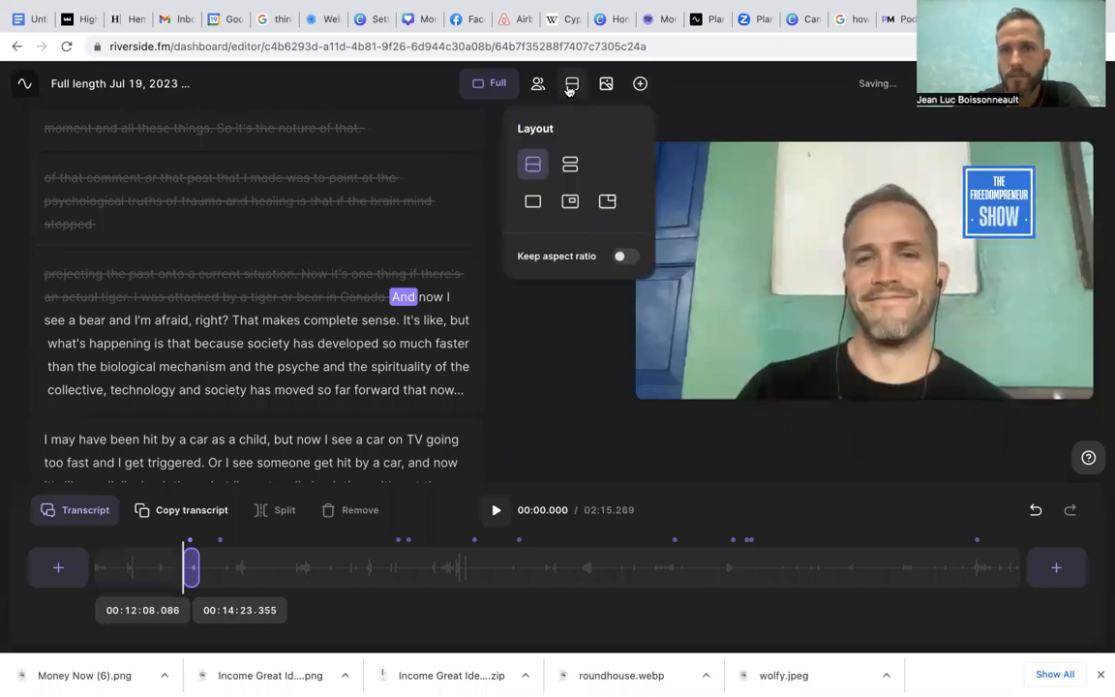
{"action": "left_click", "coordinate": [572, 164]}
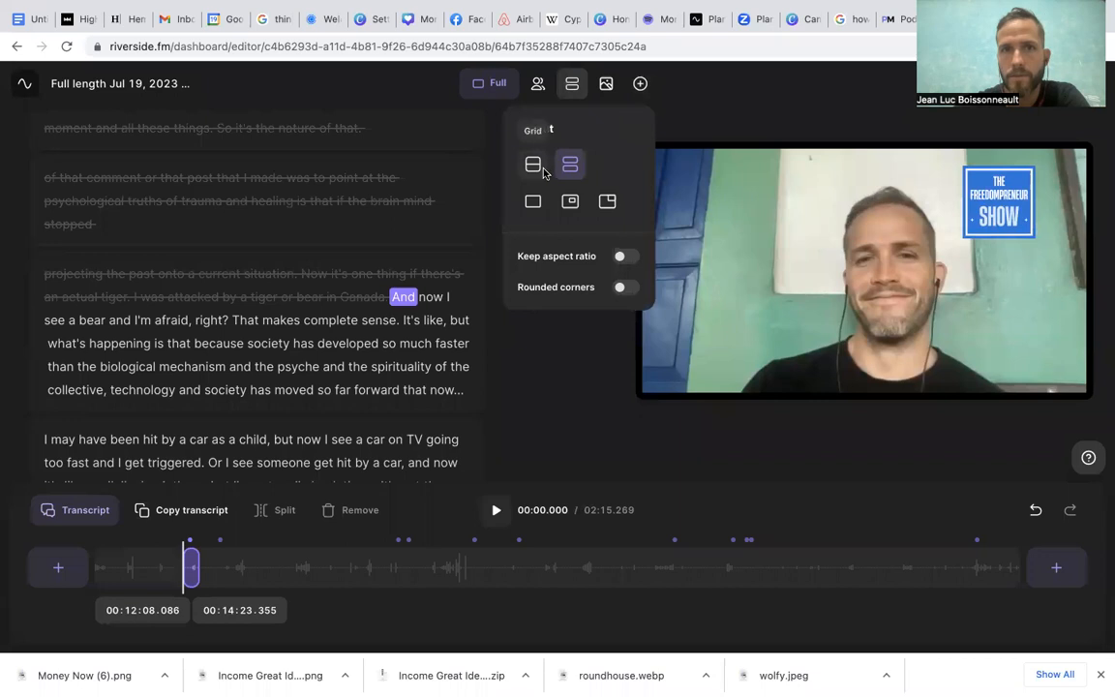
{"action": "left_click", "coordinate": [533, 166]}
{"action": "left_click", "coordinate": [535, 203]}
{"action": "left_click", "coordinate": [576, 206]}
{"action": "left_click", "coordinate": [536, 165]}
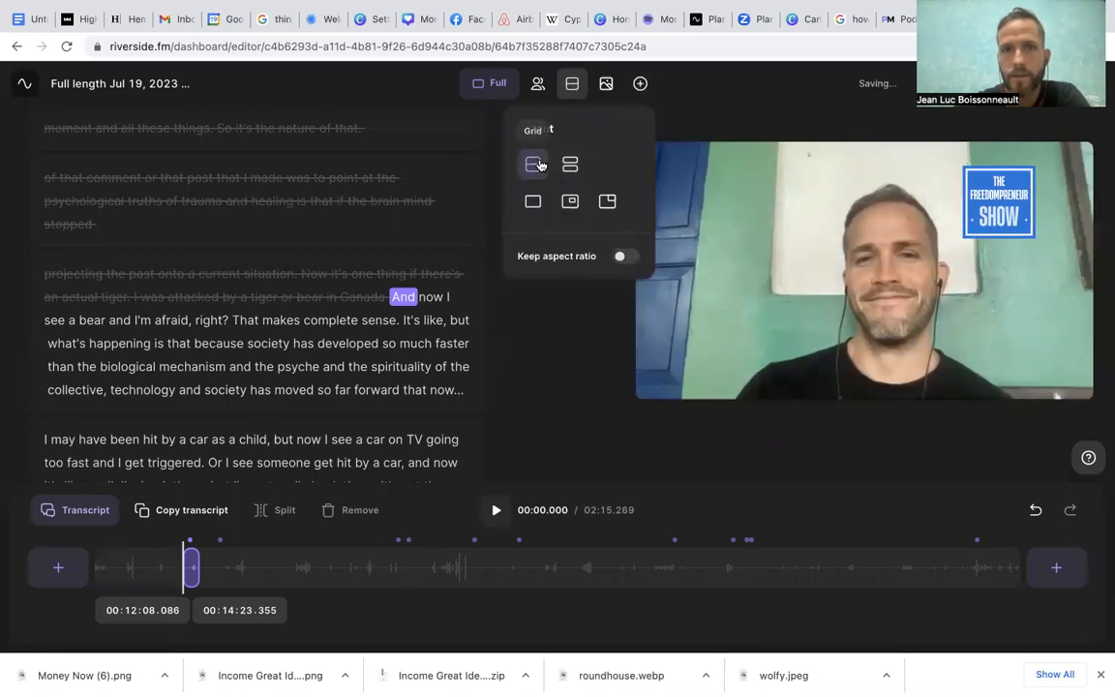
Check the clip's tracks and change the layout to Grid with gaps
{"action": "left_click", "coordinate": [539, 89]}
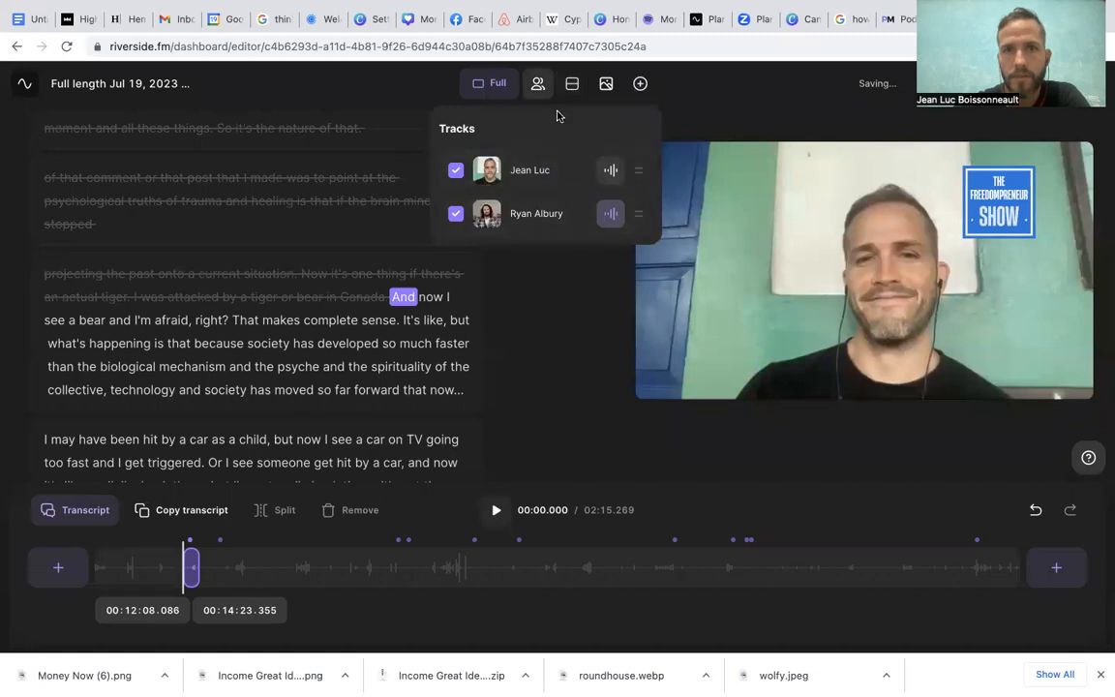
{"action": "left_click", "coordinate": [694, 108]}
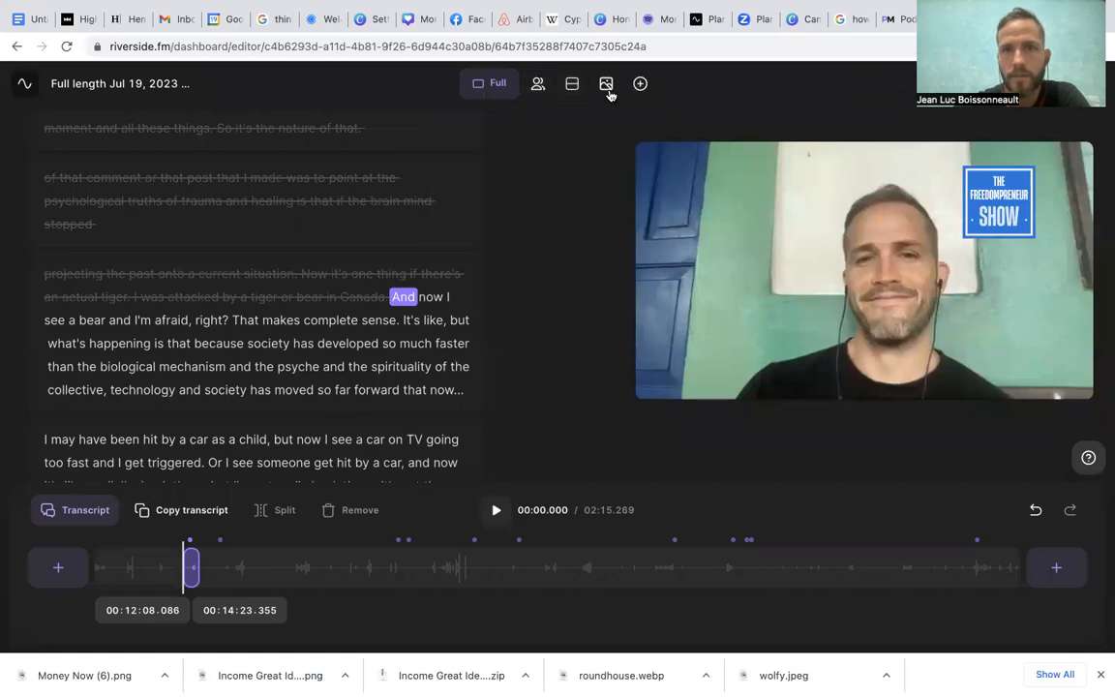
{"action": "left_click", "coordinate": [572, 85]}
{"action": "left_click", "coordinate": [572, 166]}
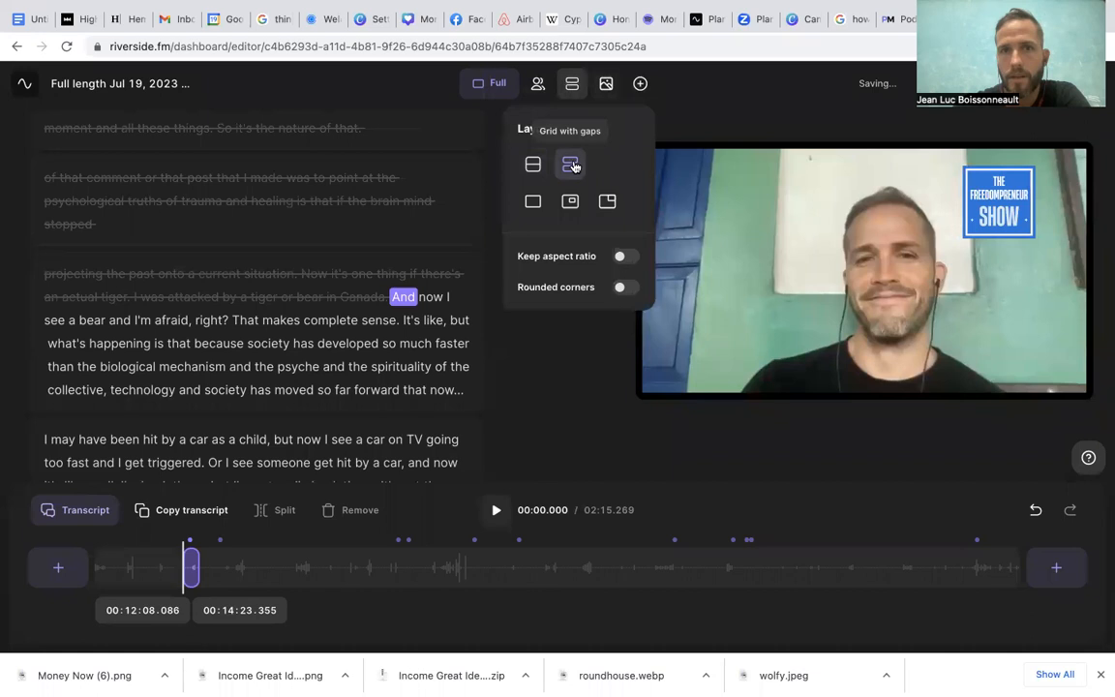
{"action": "left_click", "coordinate": [606, 84]}
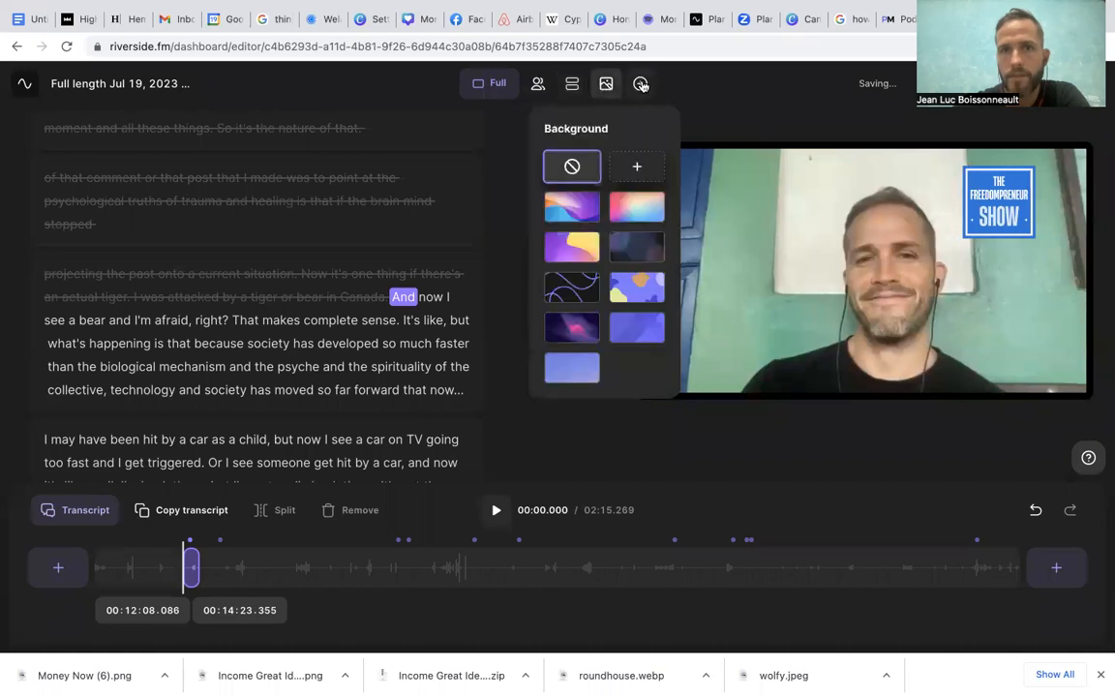
Change the clip's size to 1:1 and reposition the logo in the upper-left corner of the video frame
{"action": "left_click", "coordinate": [640, 84]}
{"action": "left_click_drag", "start_coordinate": [992, 212], "coordinate": [829, 335]}
{"action": "left_click", "coordinate": [507, 92]}
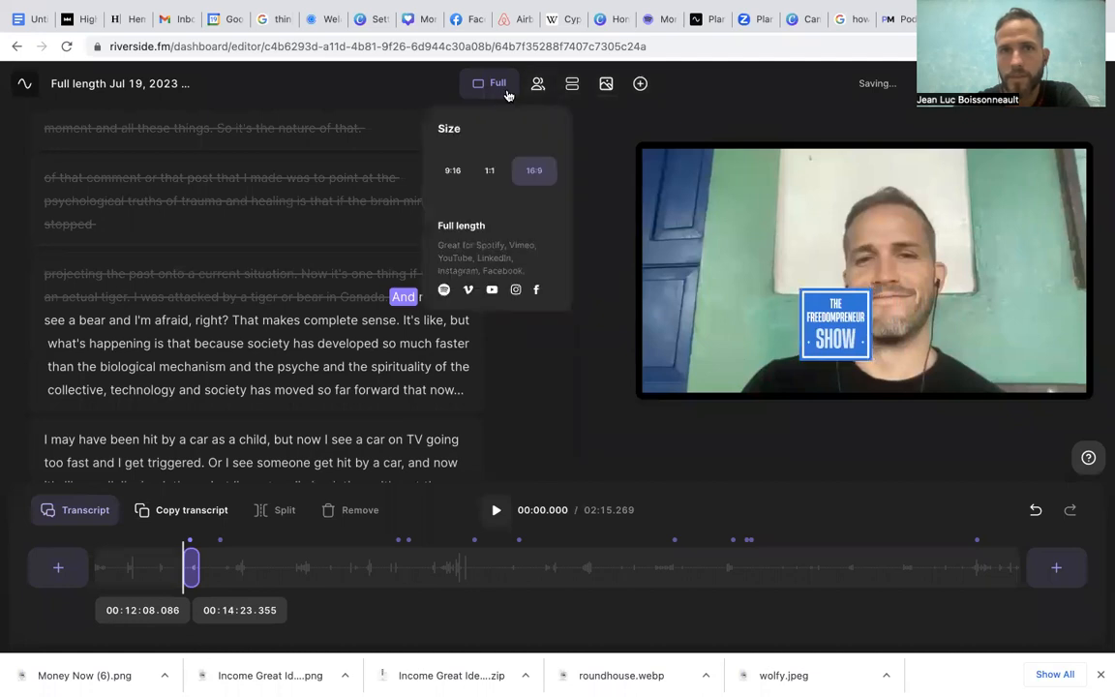
{"action": "left_click", "coordinate": [487, 170]}
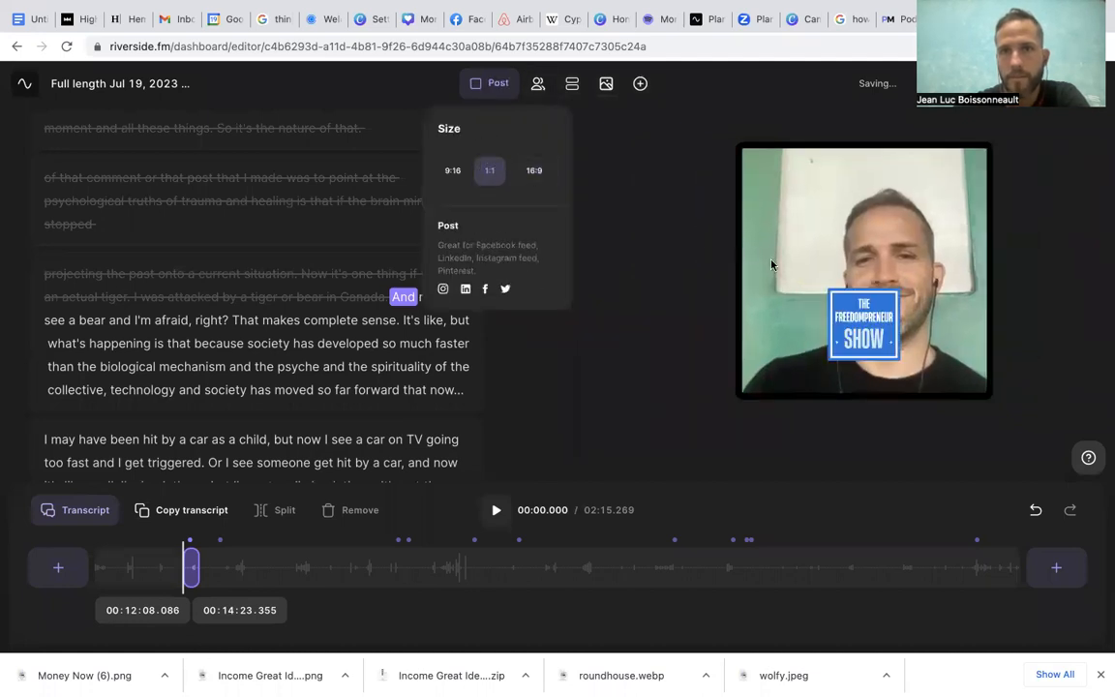
{"action": "left_click_drag", "start_coordinate": [852, 323], "coordinate": [780, 195]}
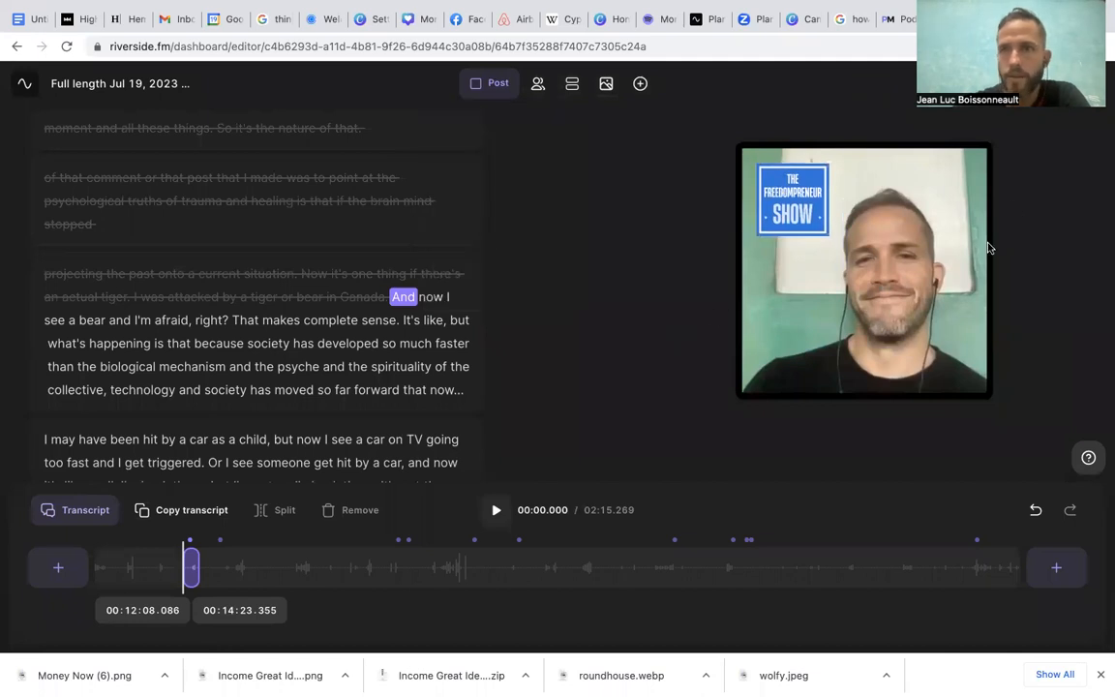
Check the export options, leave the editor without exporting, and show all clips on the recording's page
{"action": "left_click", "coordinate": [1016, 84]}
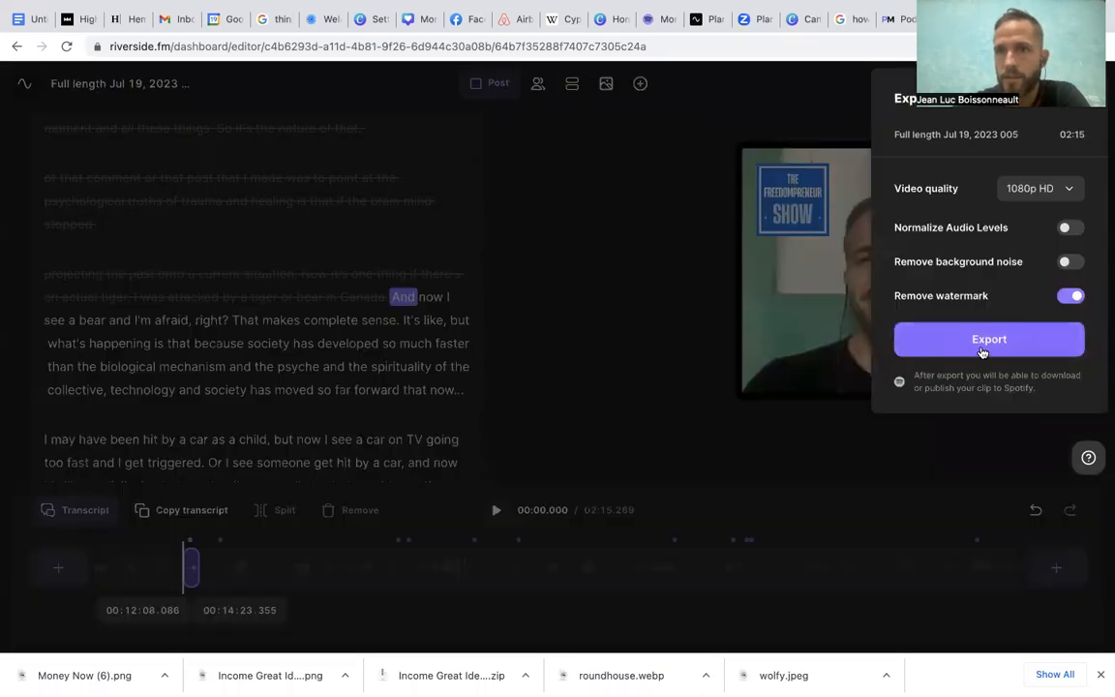
{"action": "left_click", "coordinate": [21, 85]}
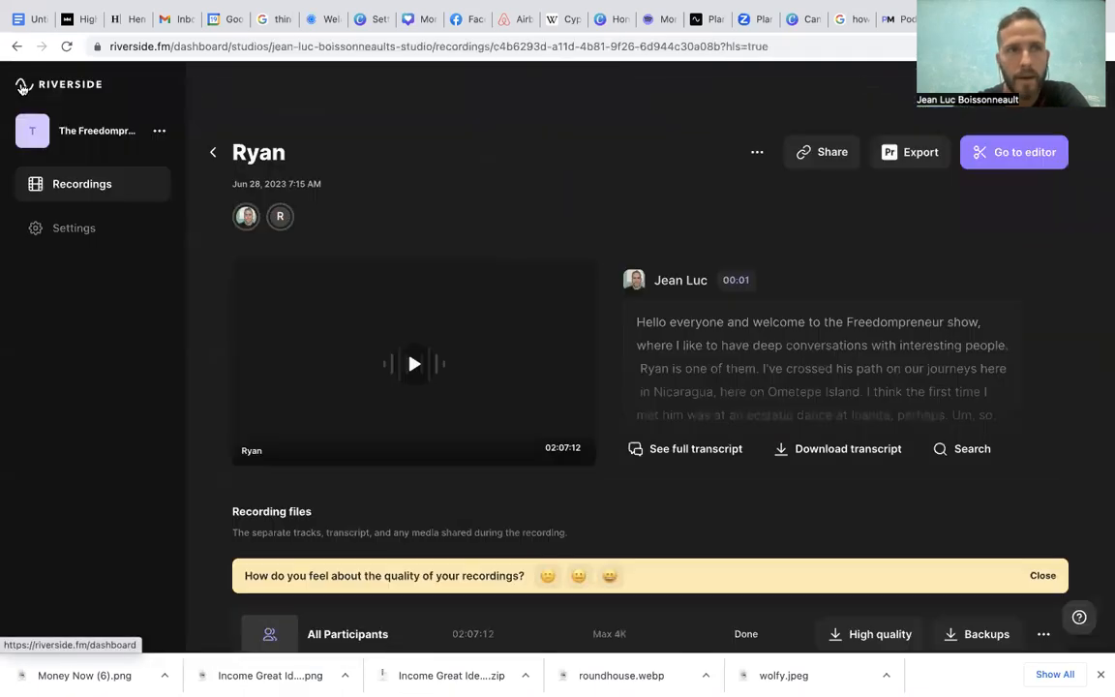
{"action": "scroll", "coordinate": [532, 416], "scroll_direction": "down", "scroll_amount": 4}
{"action": "scroll", "coordinate": [532, 416], "scroll_direction": "up", "scroll_amount": 1}
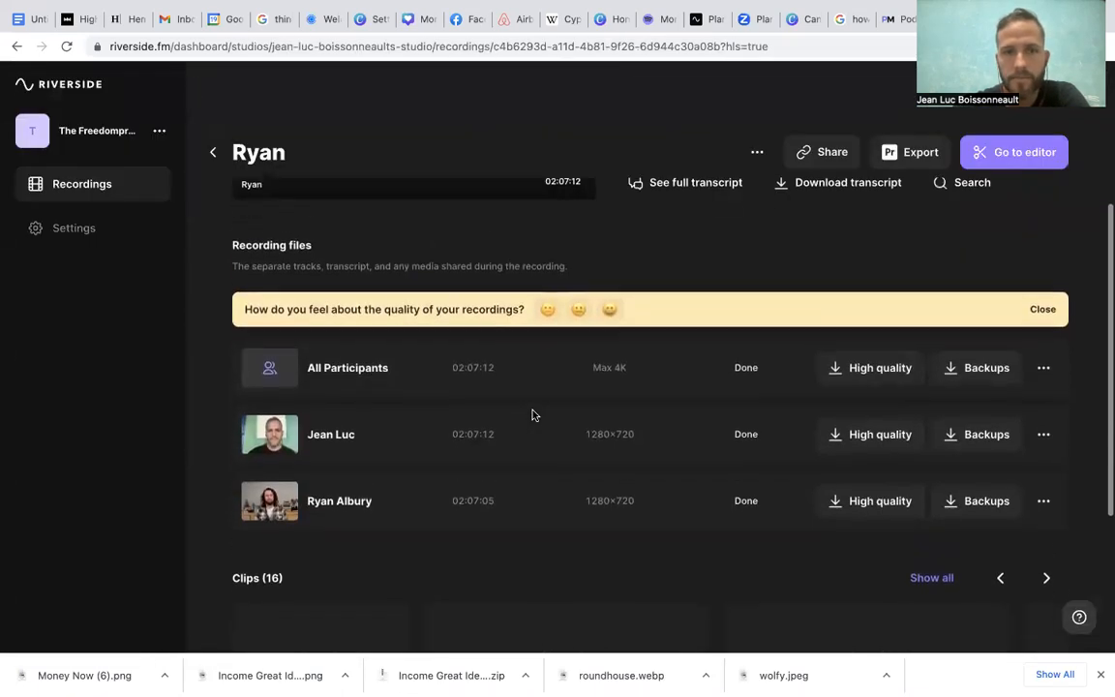
{"action": "scroll", "coordinate": [533, 416], "scroll_direction": "down", "scroll_amount": 2}
{"action": "left_click", "coordinate": [921, 520]}
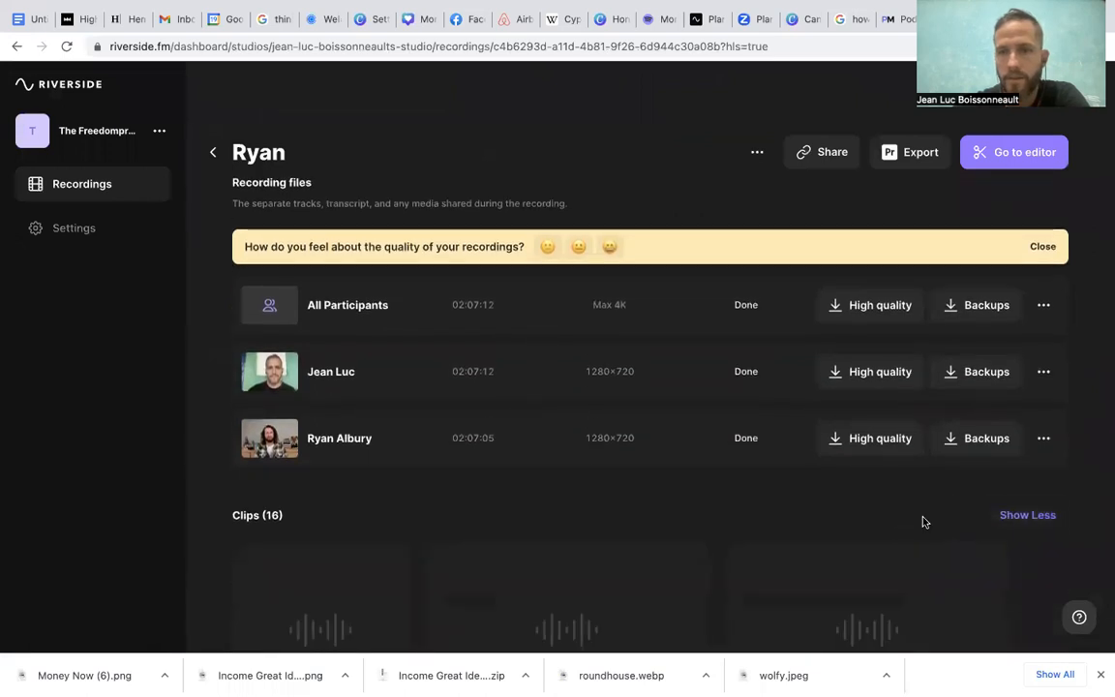
Look through the recording's saved clips and open the finished "mens work" clip for publishing
{"action": "scroll", "coordinate": [858, 442], "scroll_direction": "down", "scroll_amount": 6}
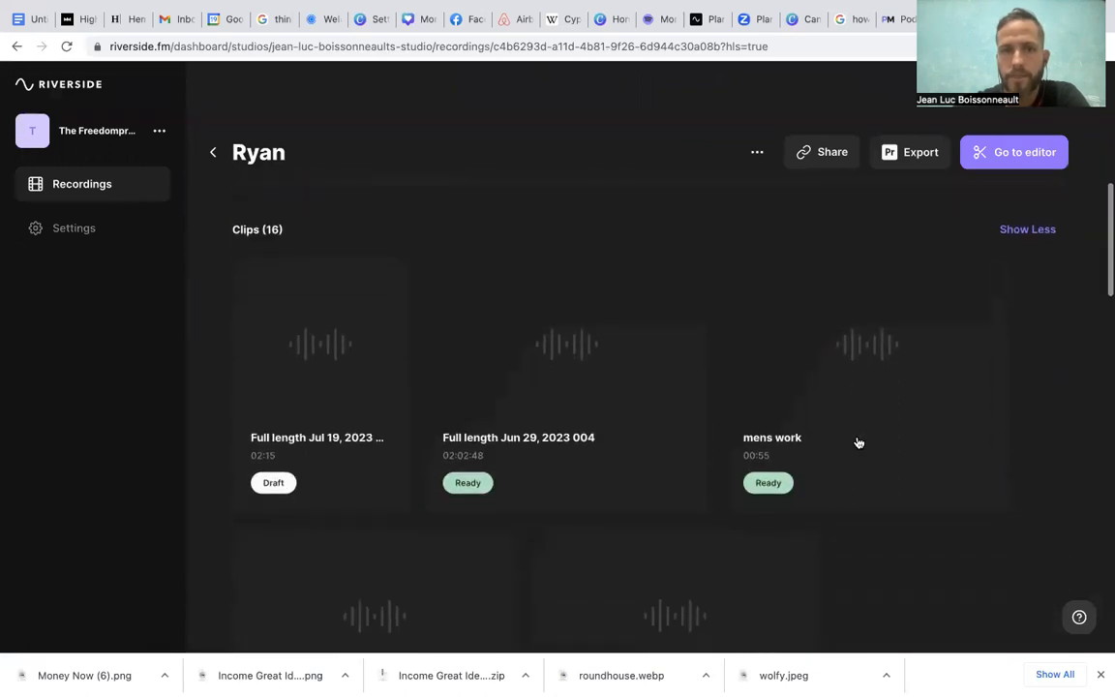
{"action": "scroll", "coordinate": [858, 441], "scroll_direction": "down", "scroll_amount": 7}
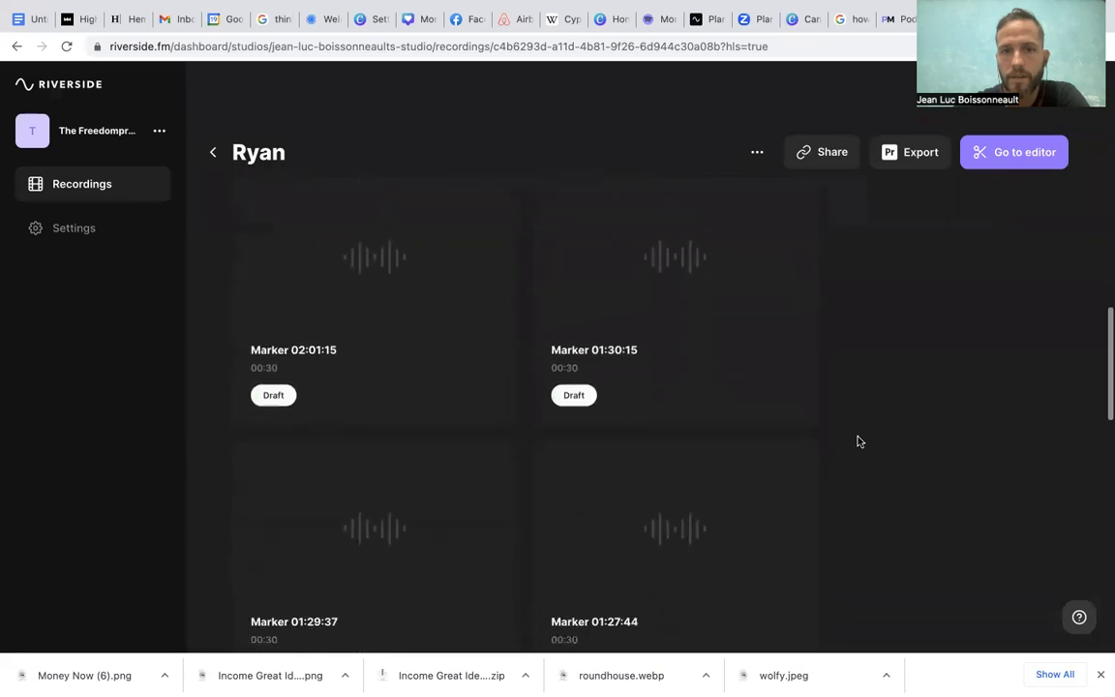
{"action": "scroll", "coordinate": [858, 441], "scroll_direction": "down", "scroll_amount": 6}
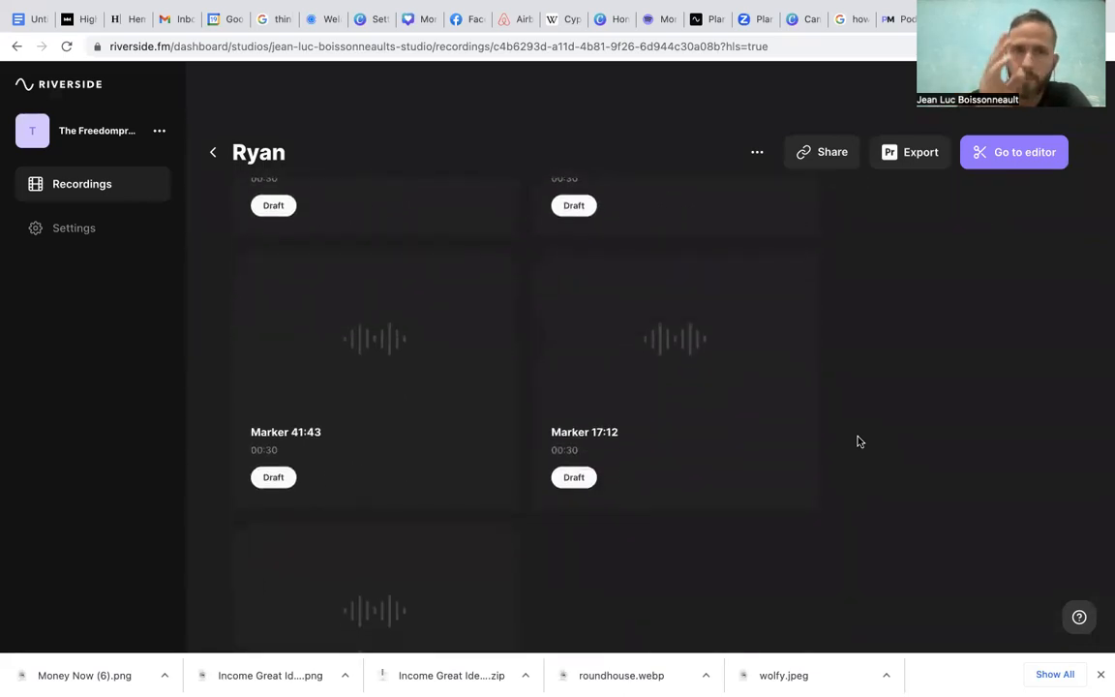
{"action": "scroll", "coordinate": [722, 431], "scroll_direction": "up", "scroll_amount": 3}
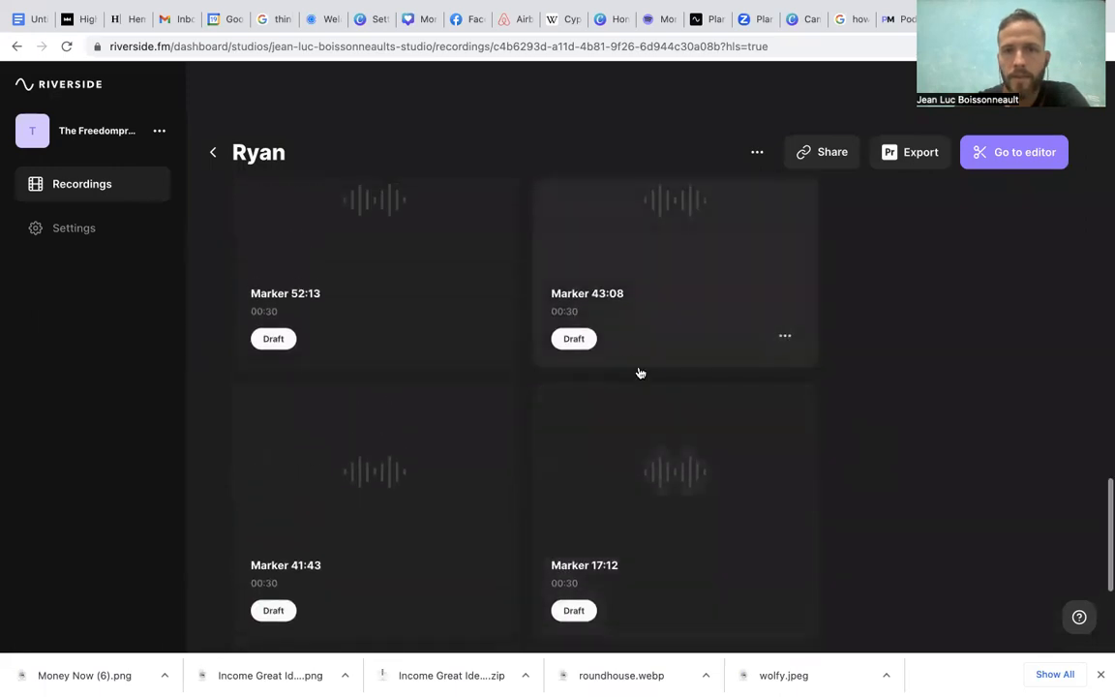
{"action": "scroll", "coordinate": [660, 471], "scroll_direction": "up", "scroll_amount": 8}
{"action": "scroll", "coordinate": [660, 471], "scroll_direction": "up", "scroll_amount": 6}
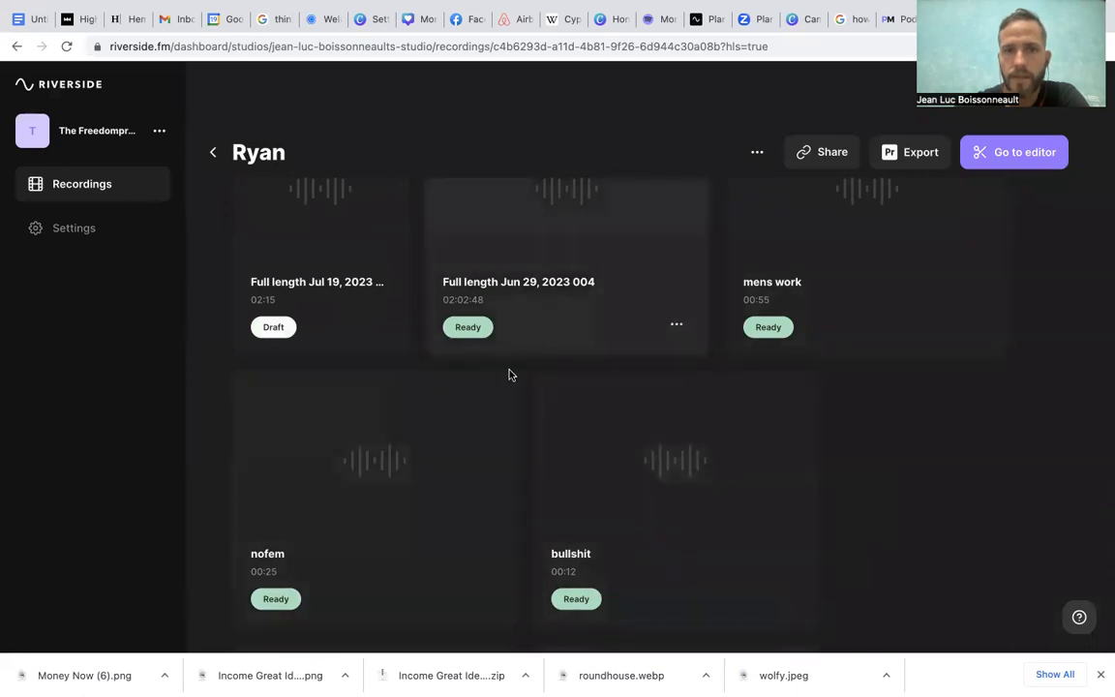
{"action": "scroll", "coordinate": [752, 311], "scroll_direction": "up", "scroll_amount": 3}
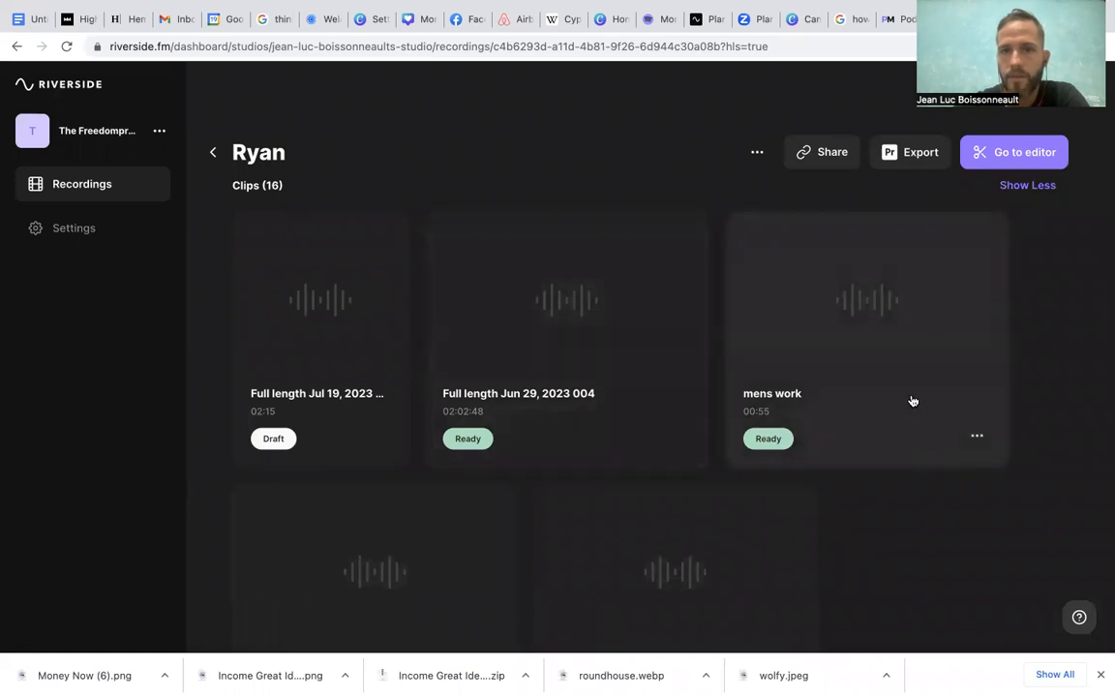
{"action": "left_click", "coordinate": [911, 401]}
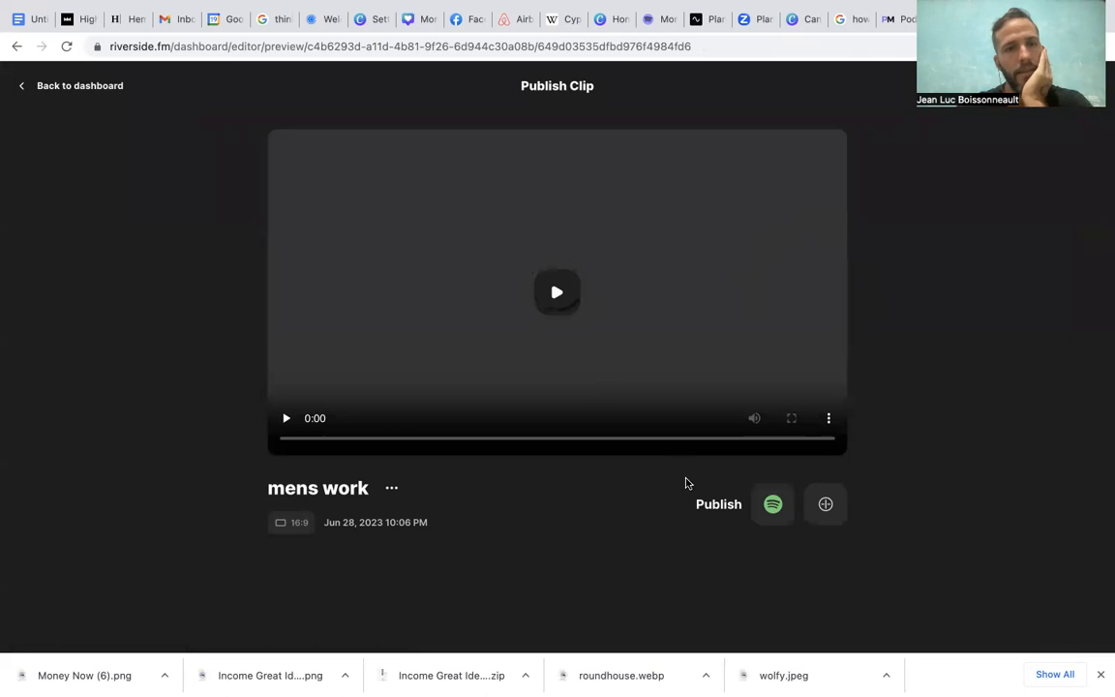
Send the clip to Spotify through Anchor and confirm The Freedompreneur Show as the podcast for the new episode
{"action": "left_click", "coordinate": [773, 516]}
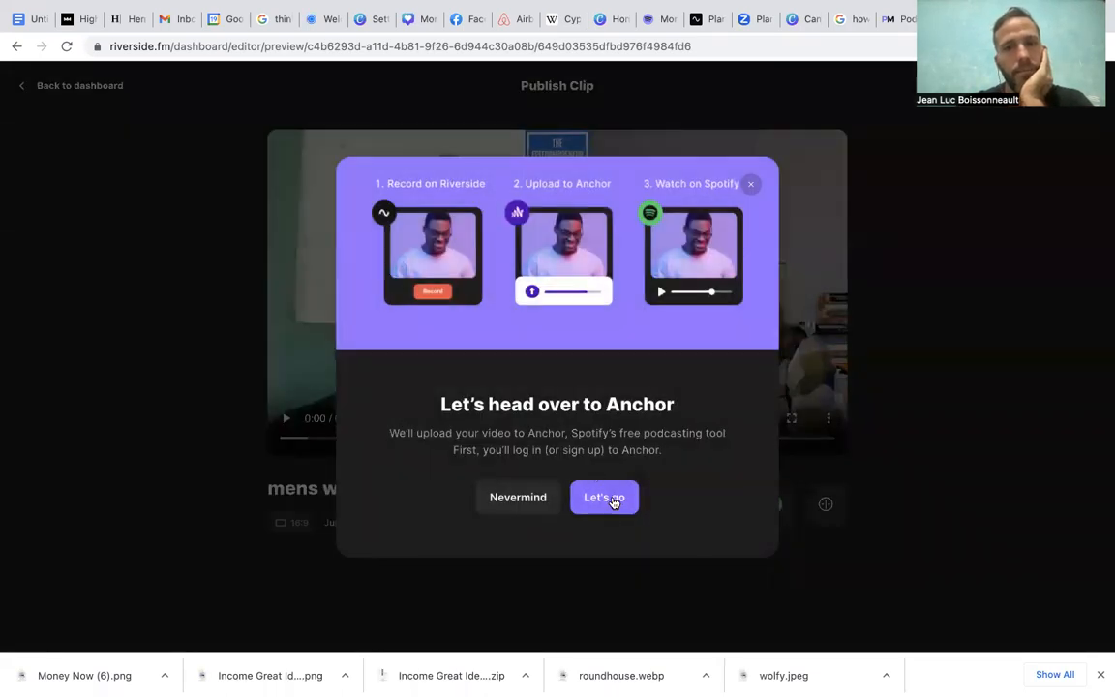
{"action": "left_click", "coordinate": [613, 504]}
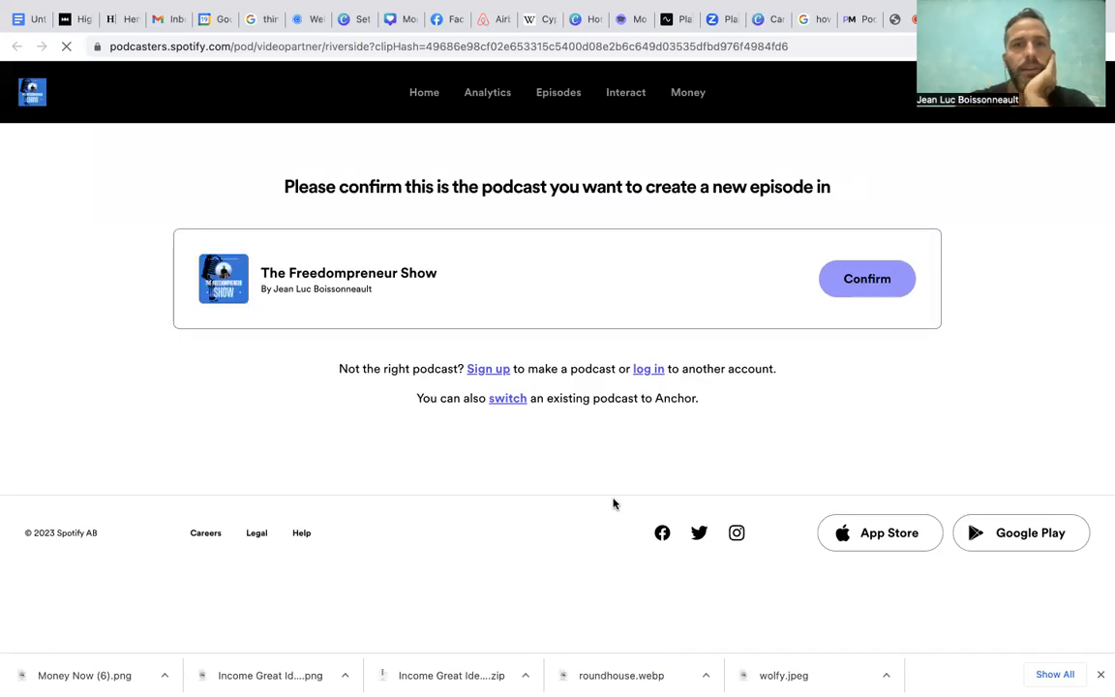
{"action": "left_click", "coordinate": [842, 287]}
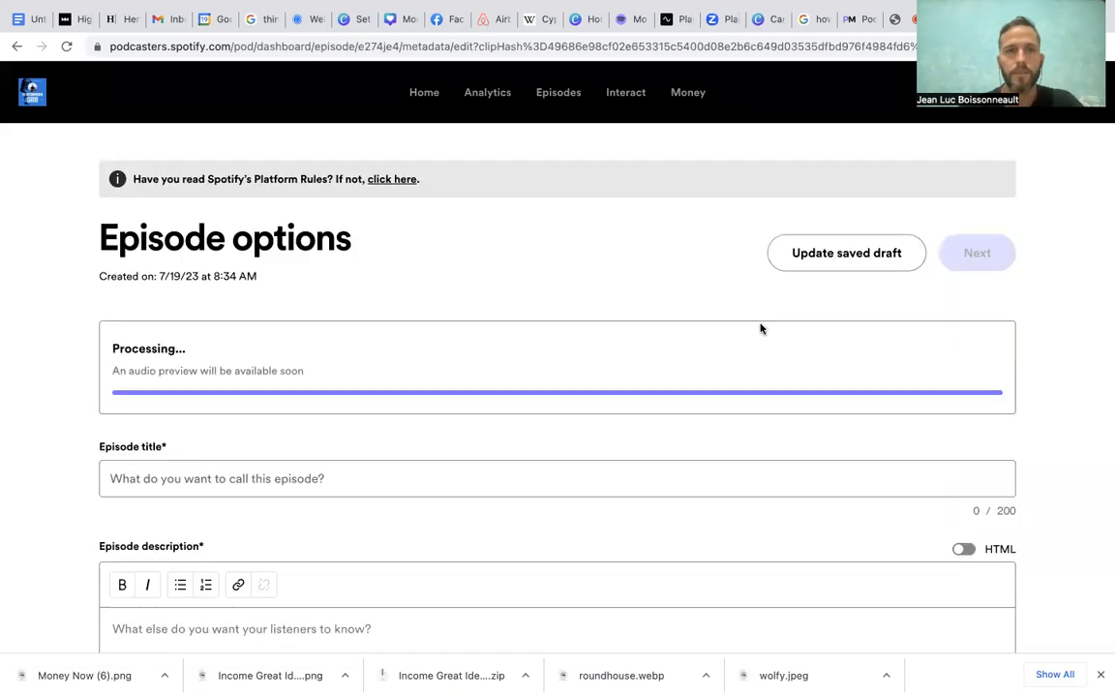
Examine the new episode's options, including the video preview, title, description, publish date, polls and Q&A
{"action": "scroll", "coordinate": [701, 385], "scroll_direction": "down", "scroll_amount": 2}
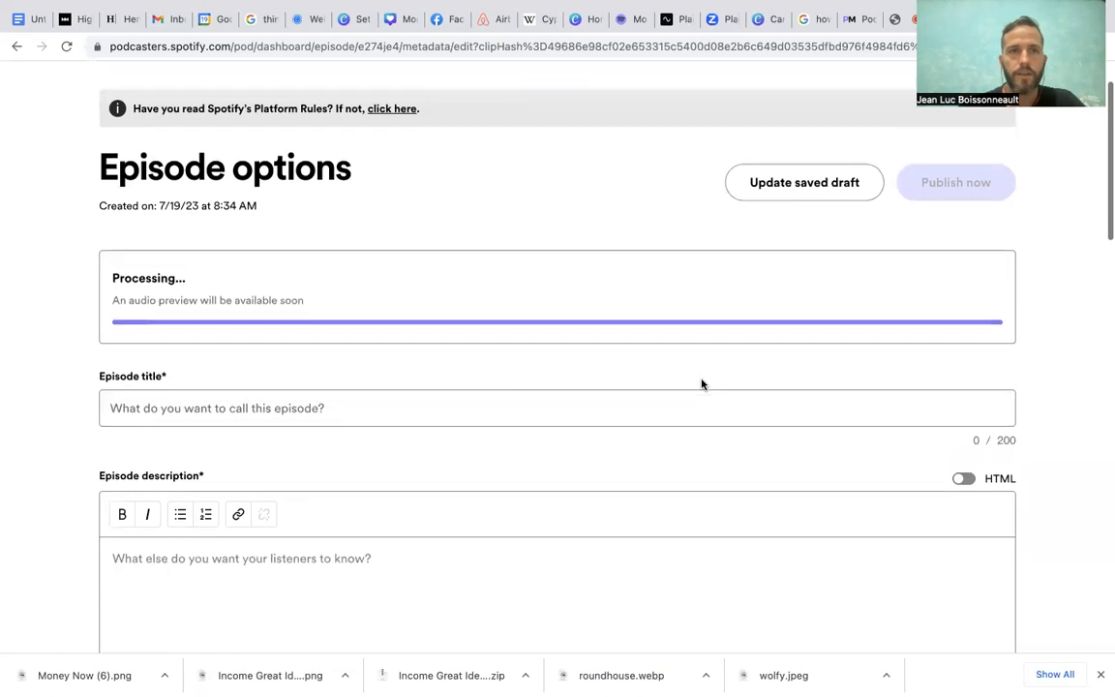
{"action": "left_click", "coordinate": [156, 395]}
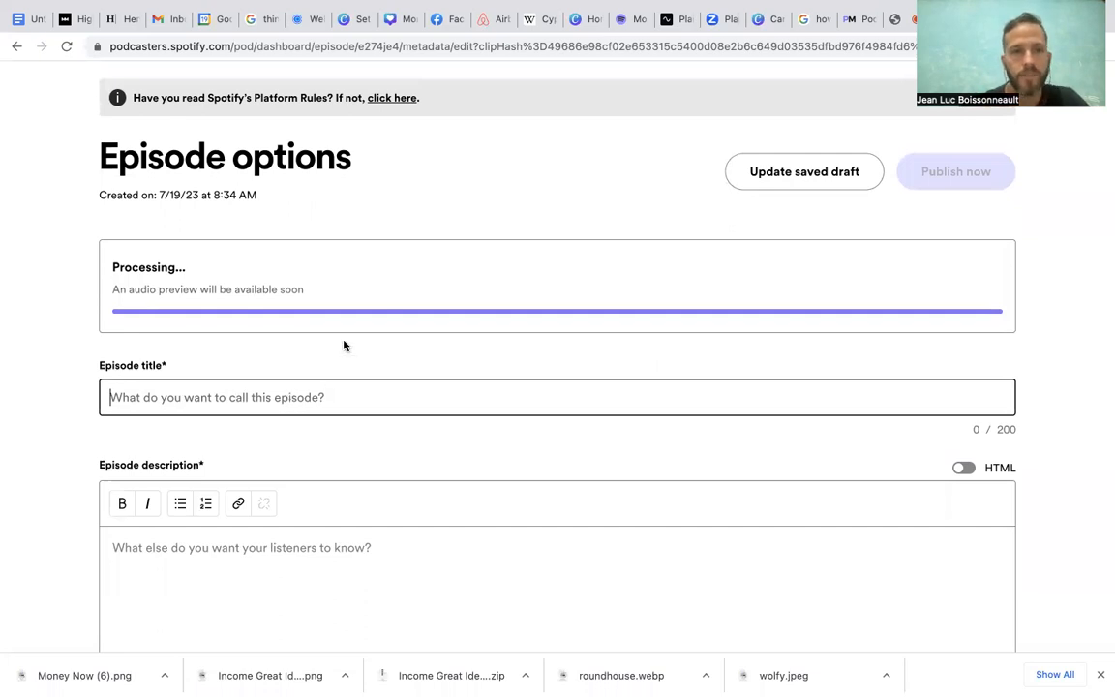
{"action": "scroll", "coordinate": [411, 403], "scroll_direction": "down", "scroll_amount": 2}
{"action": "scroll", "coordinate": [412, 403], "scroll_direction": "down", "scroll_amount": 2}
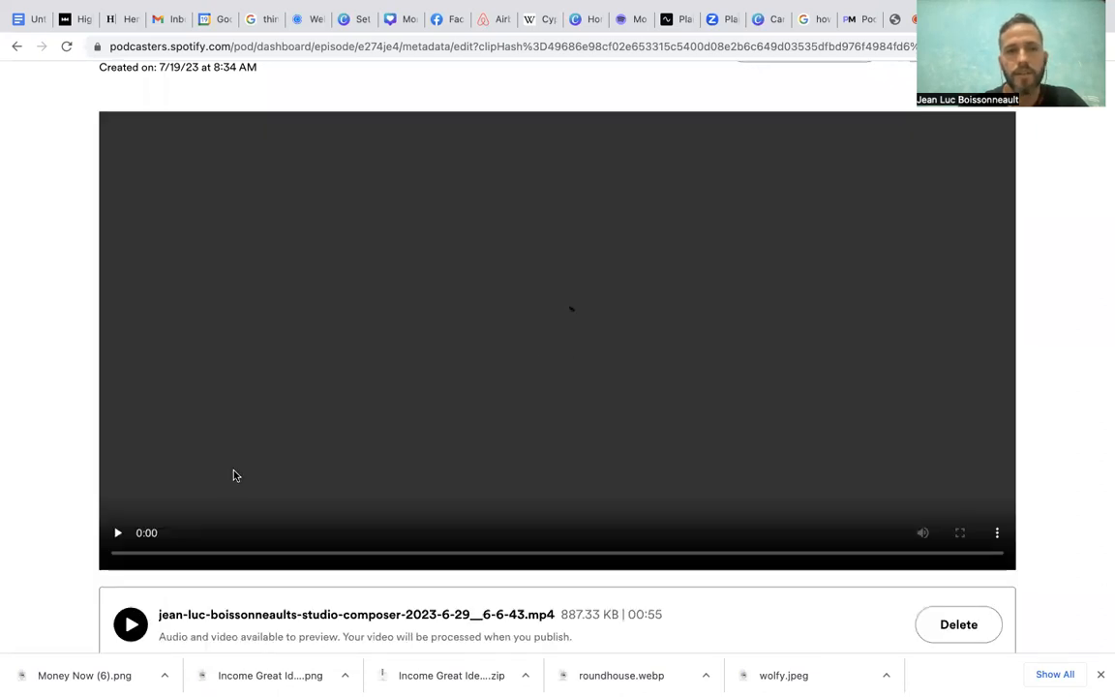
{"action": "scroll", "coordinate": [273, 476], "scroll_direction": "down", "scroll_amount": 10}
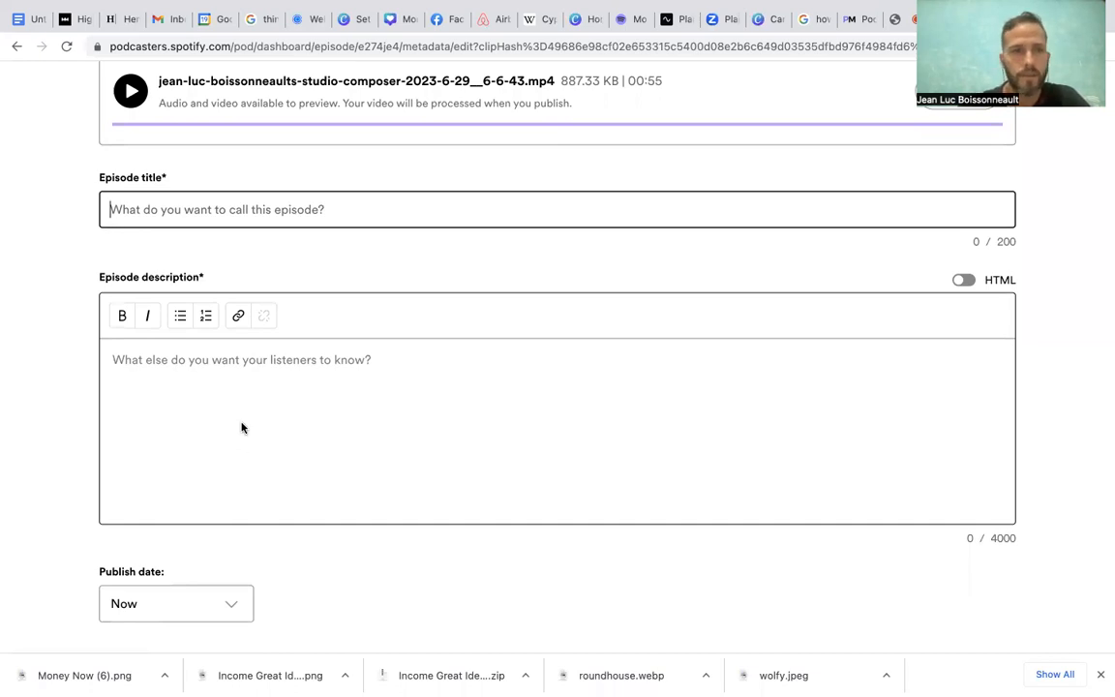
{"action": "scroll", "coordinate": [242, 428], "scroll_direction": "down", "scroll_amount": 2}
{"action": "scroll", "coordinate": [242, 428], "scroll_direction": "up", "scroll_amount": 3}
{"action": "scroll", "coordinate": [242, 428], "scroll_direction": "up", "scroll_amount": 15}
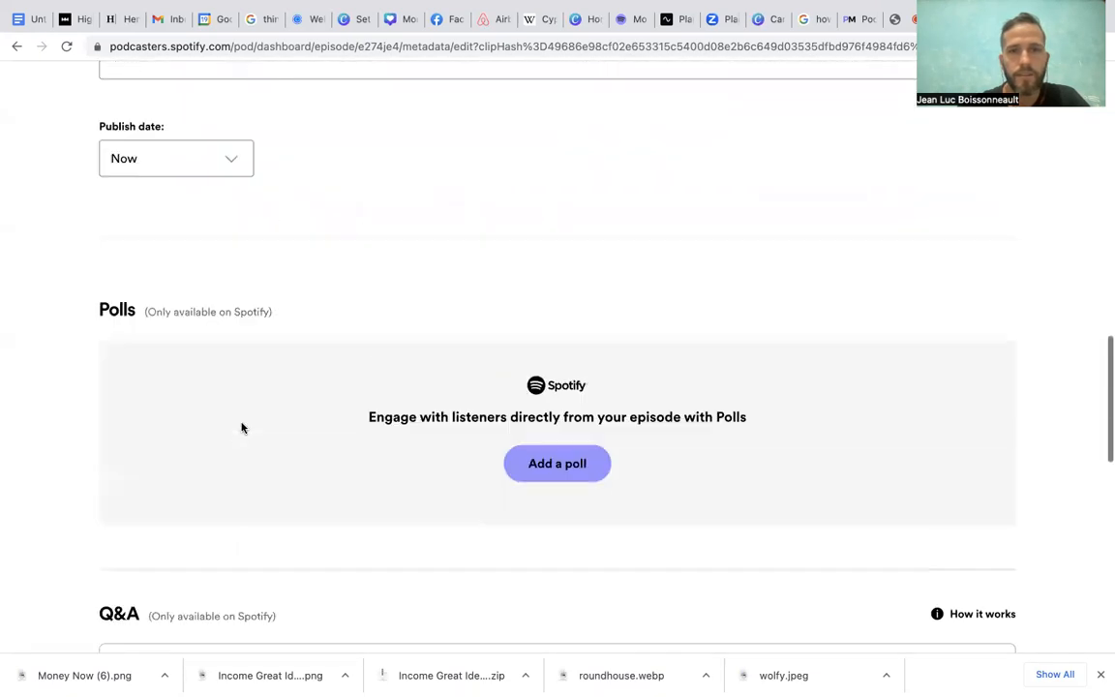
{"action": "scroll", "coordinate": [242, 427], "scroll_direction": "up", "scroll_amount": 3}
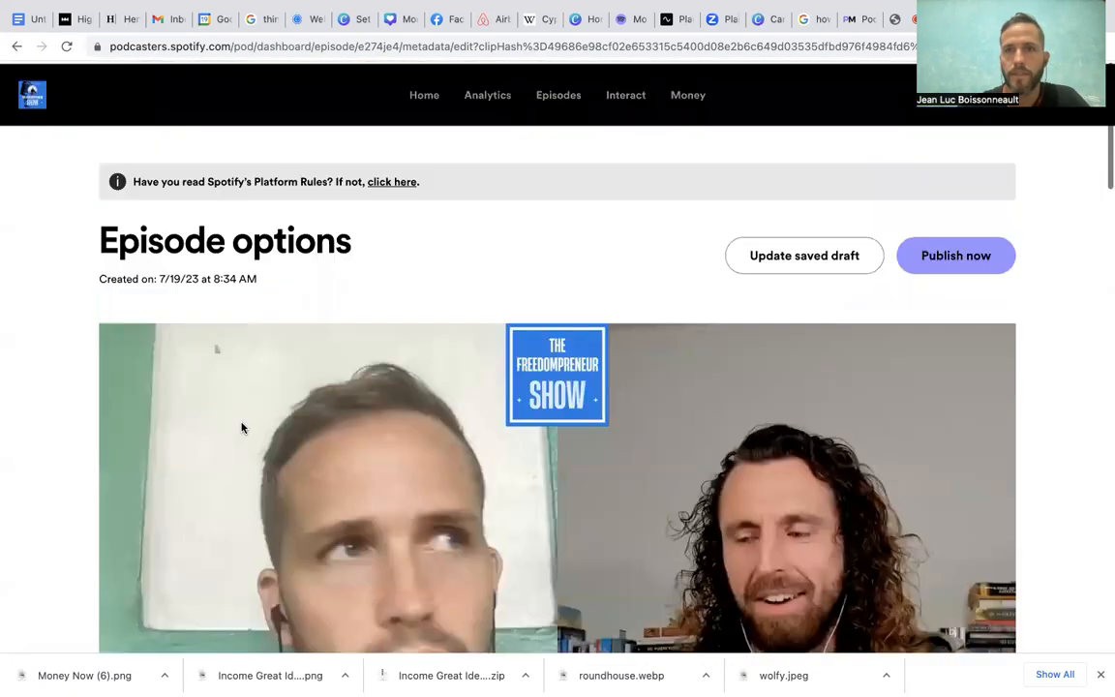